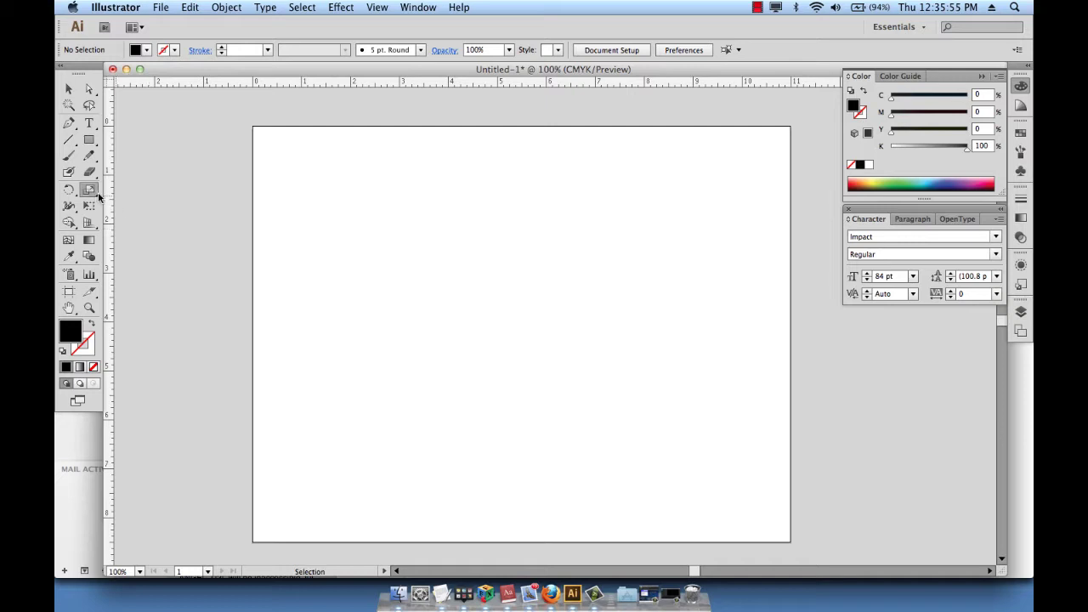
Add the letter "A" as point text in the upper middle of the artboard and select it as an object.
drag(88, 190, 149, 208)
key(t)
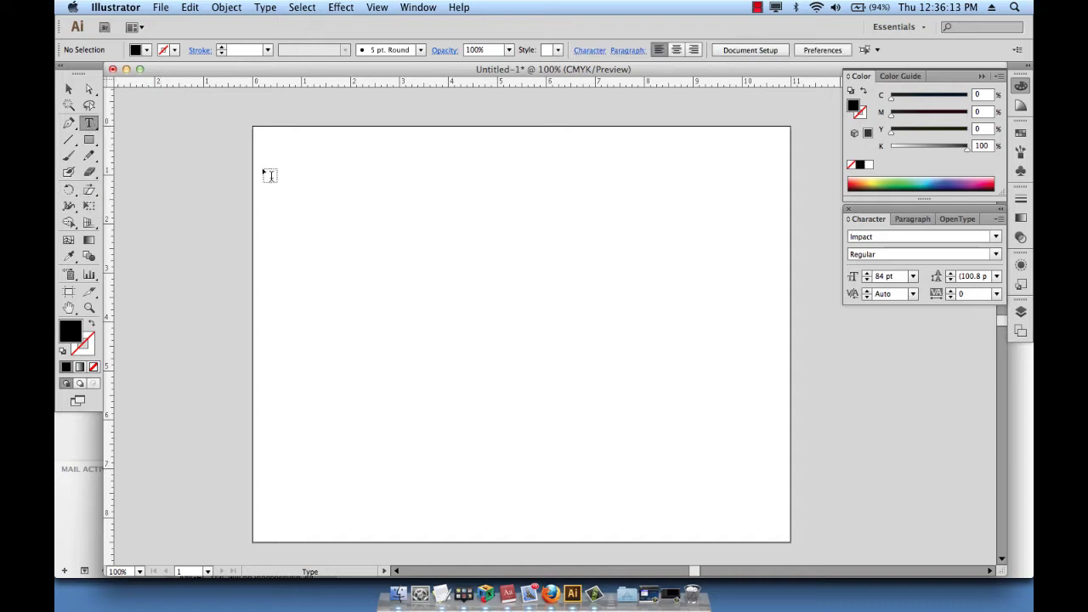
click(440, 255)
text(A)
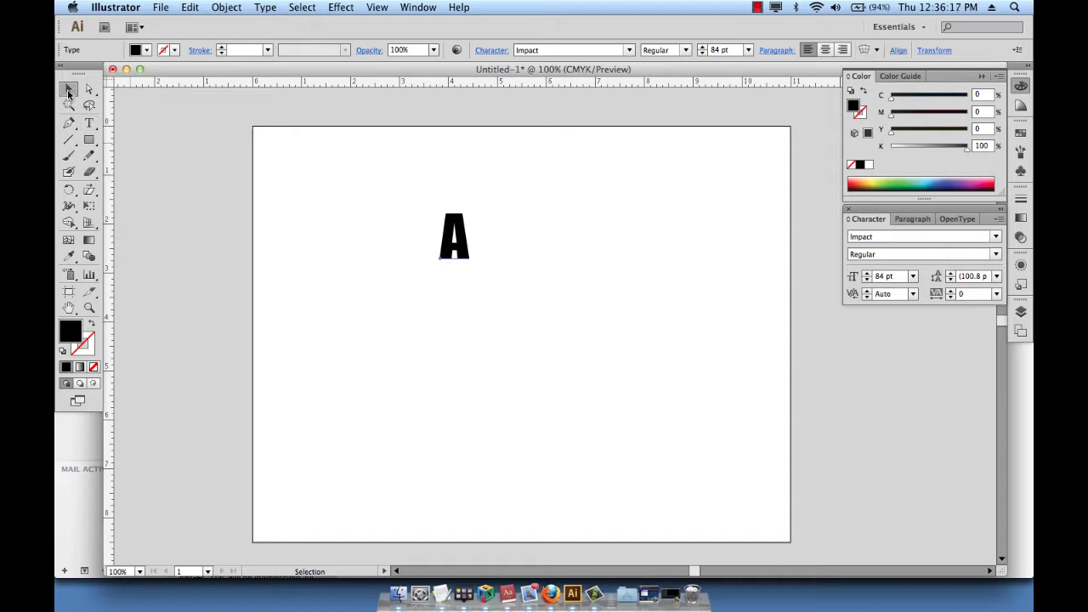
click(69, 88)
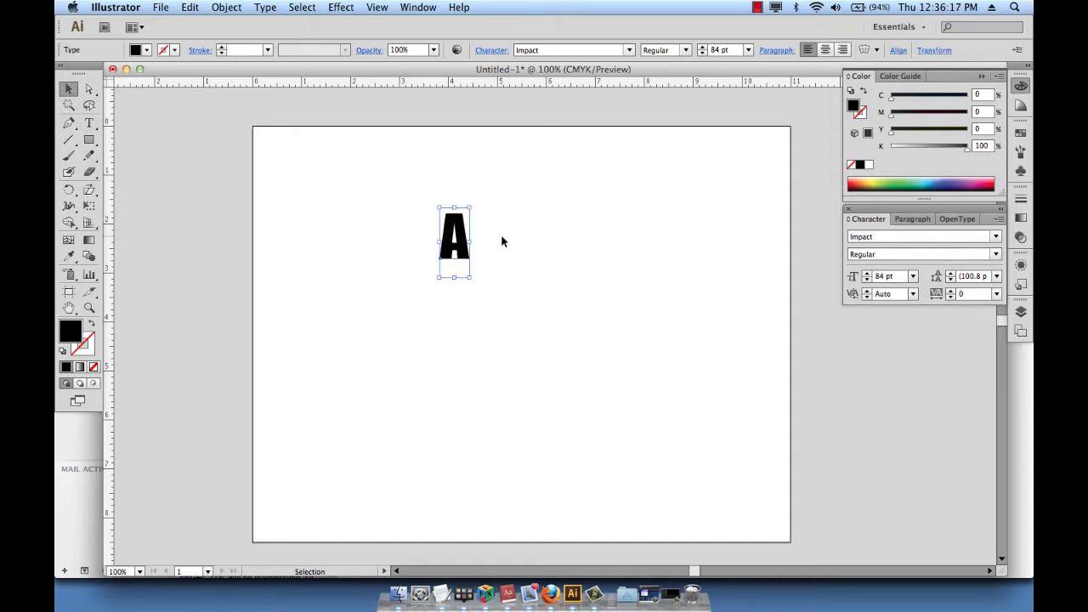
Change the font of the letter A to Arial.
click(880, 237)
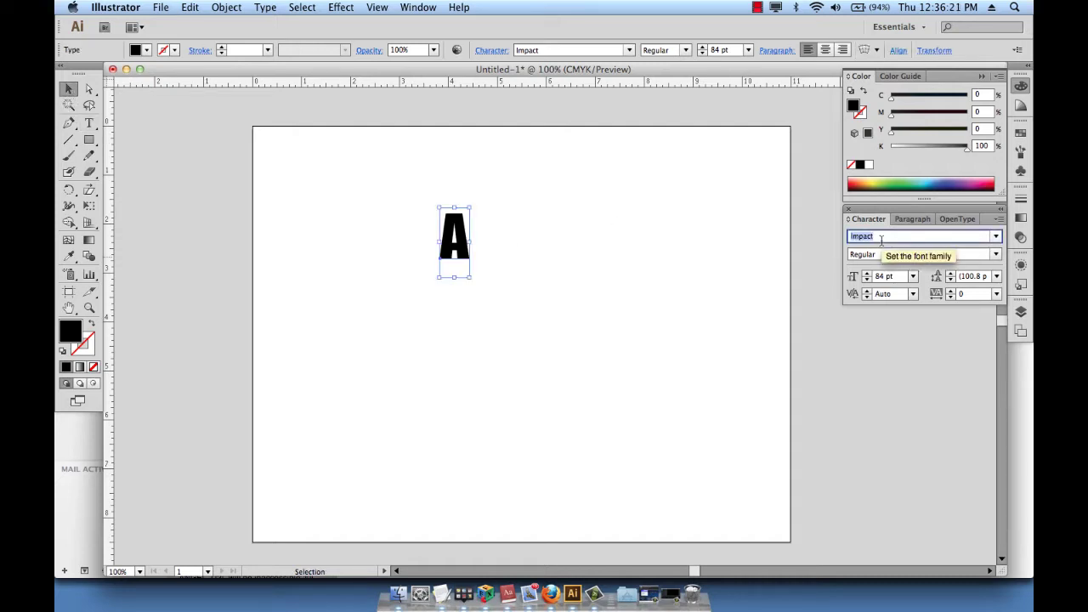
text(Arial)
key(Return)
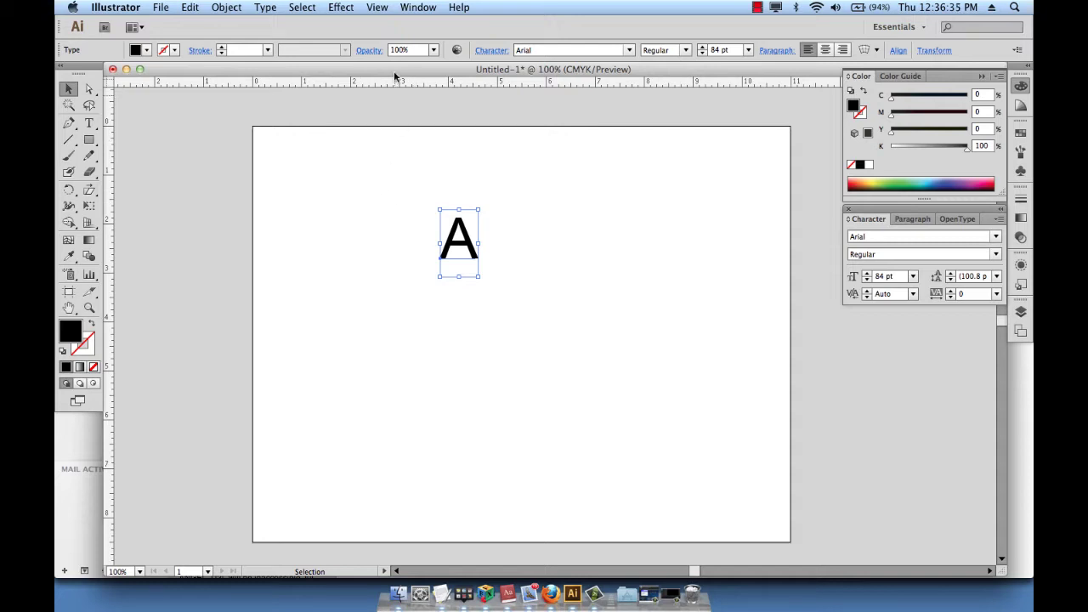
click(352, 6)
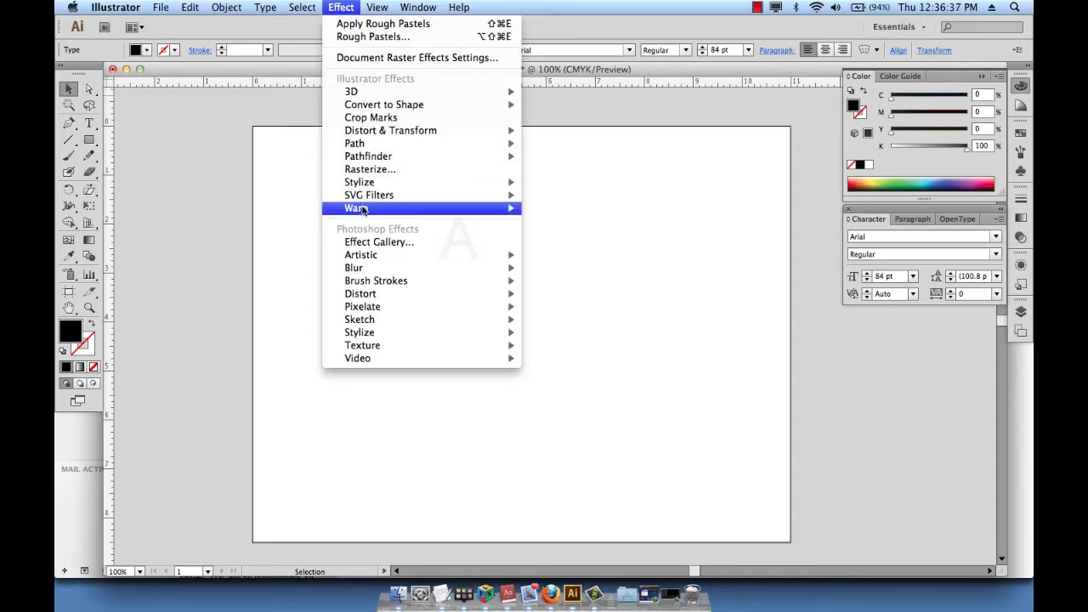
mouse_move(367, 185)
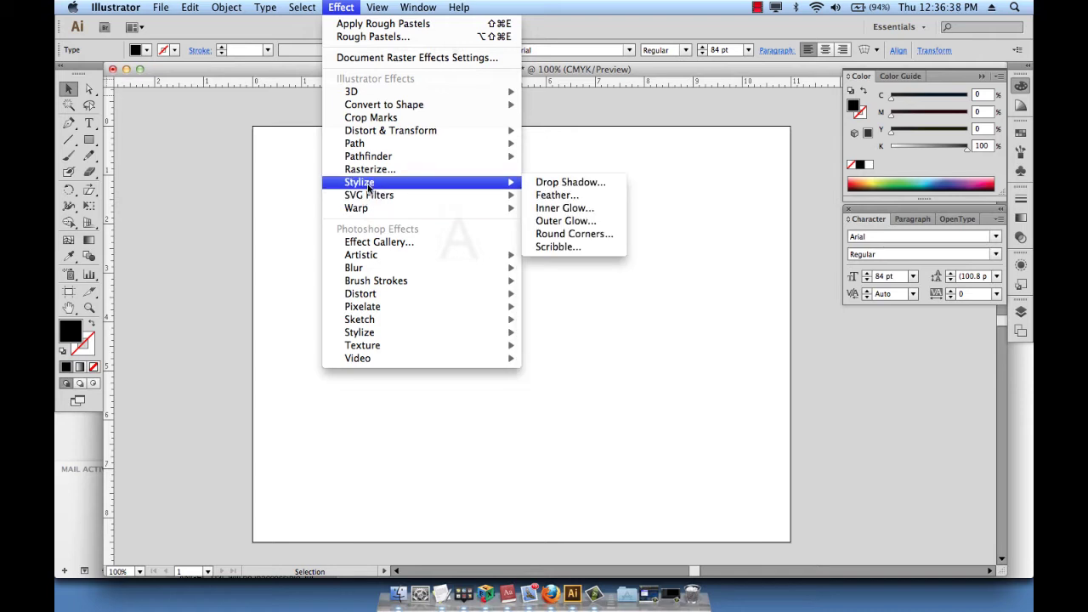
click(553, 164)
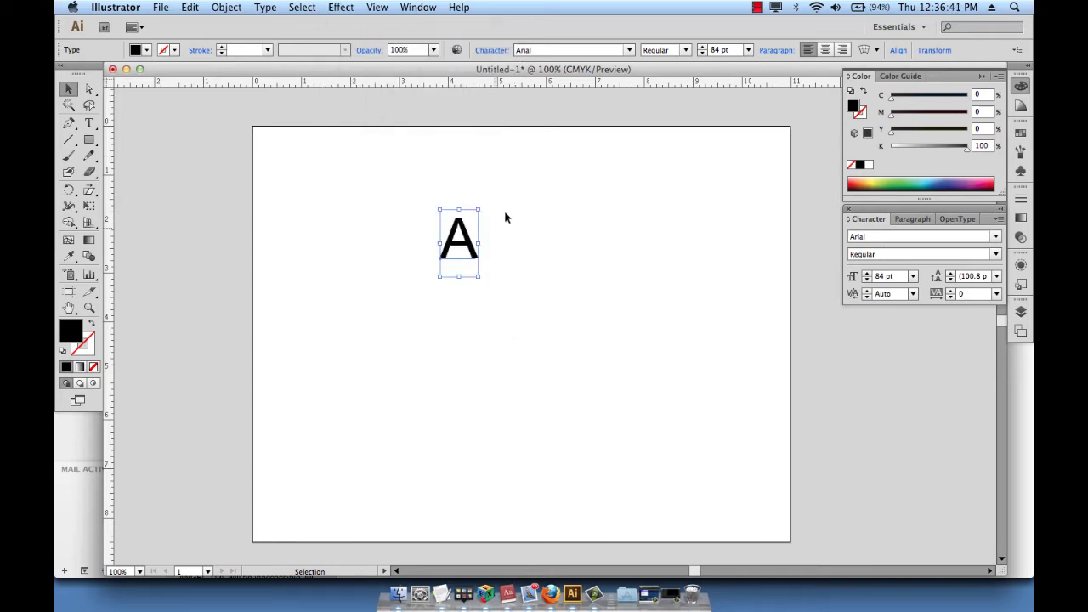
click(489, 251)
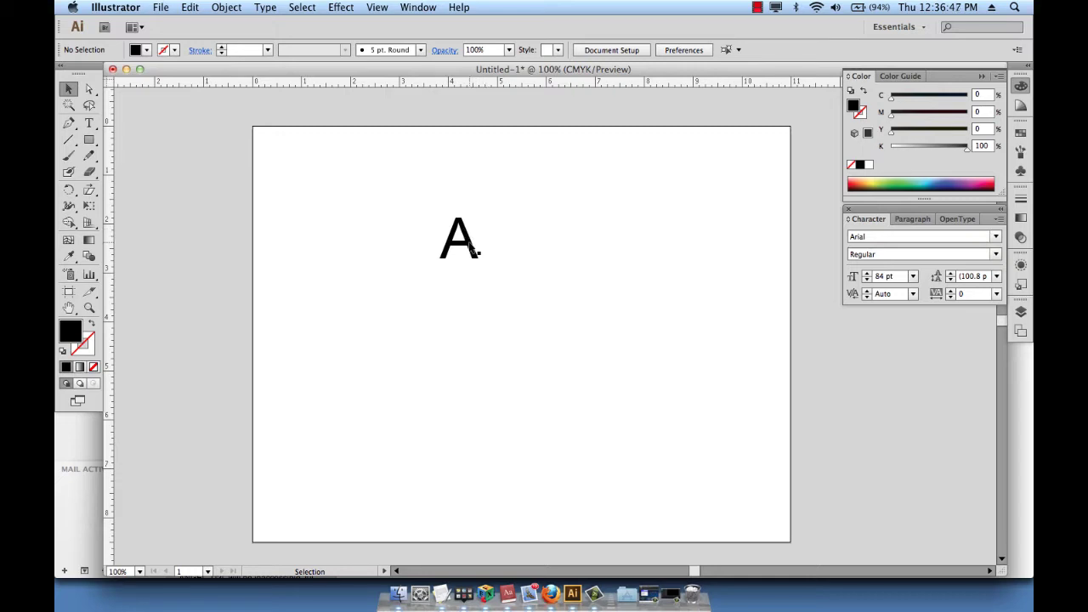
Try duplicating the letter A with a slight offset to its right, and undo the duplicate.
alt+drag(471, 244, 477, 245)
key(super+z)
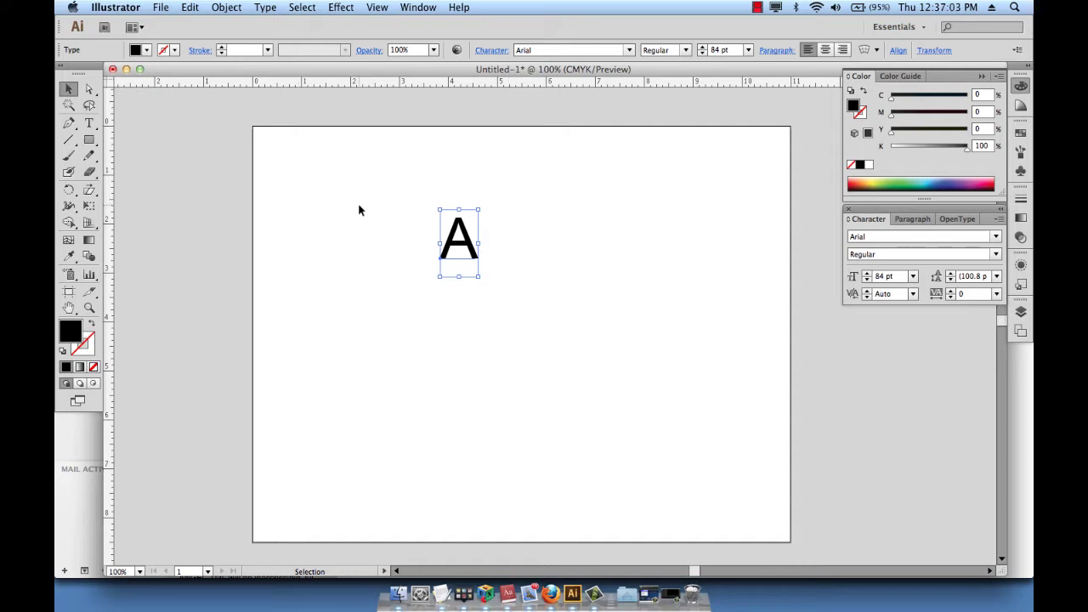
Select the letter A and copy it to the clipboard.
click(442, 337)
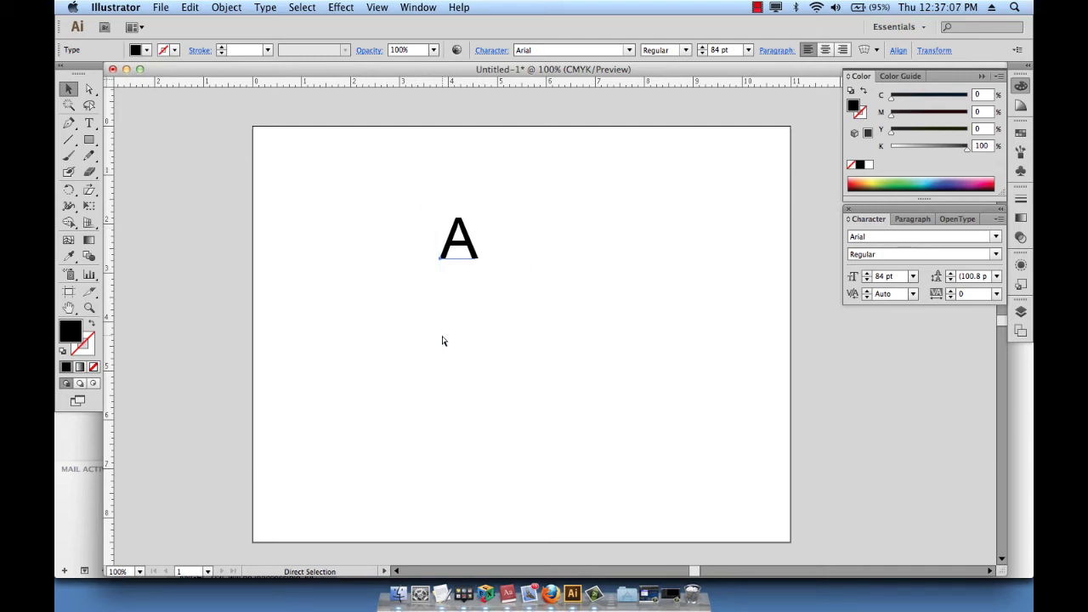
key(super+a)
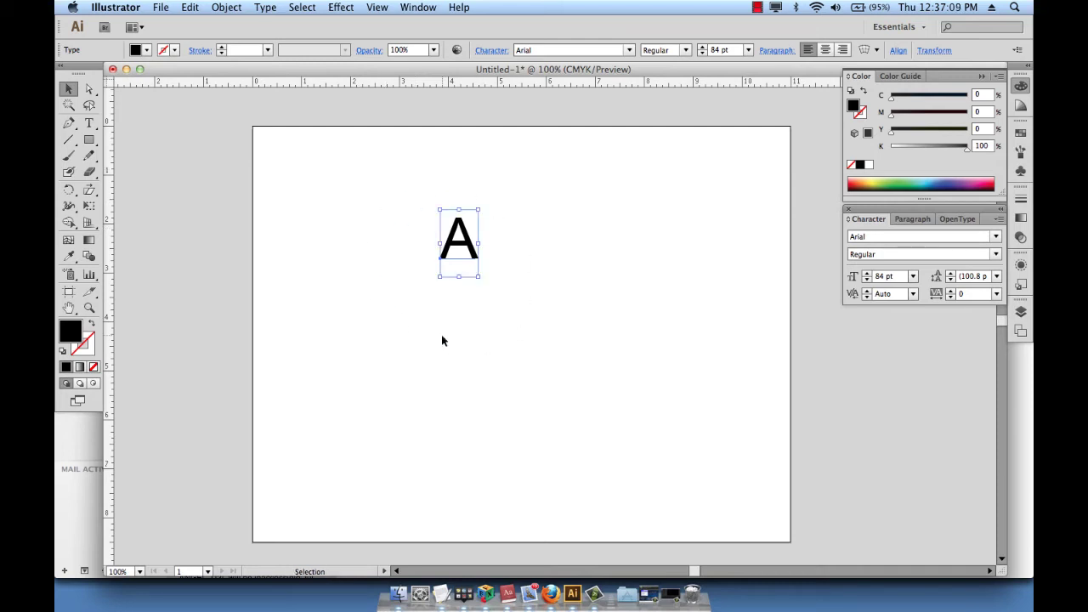
click(191, 7)
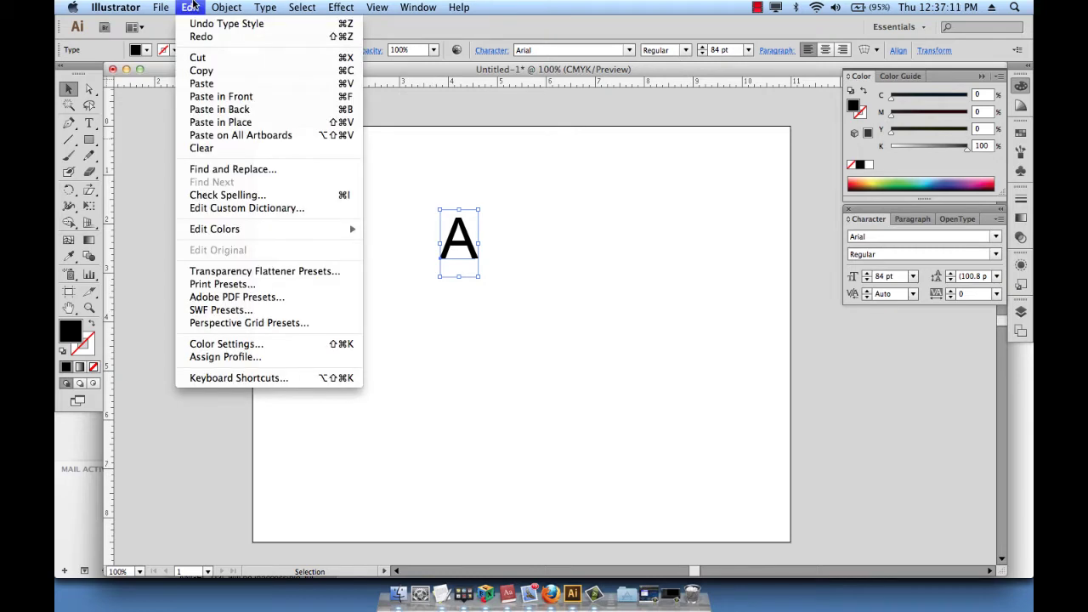
click(201, 72)
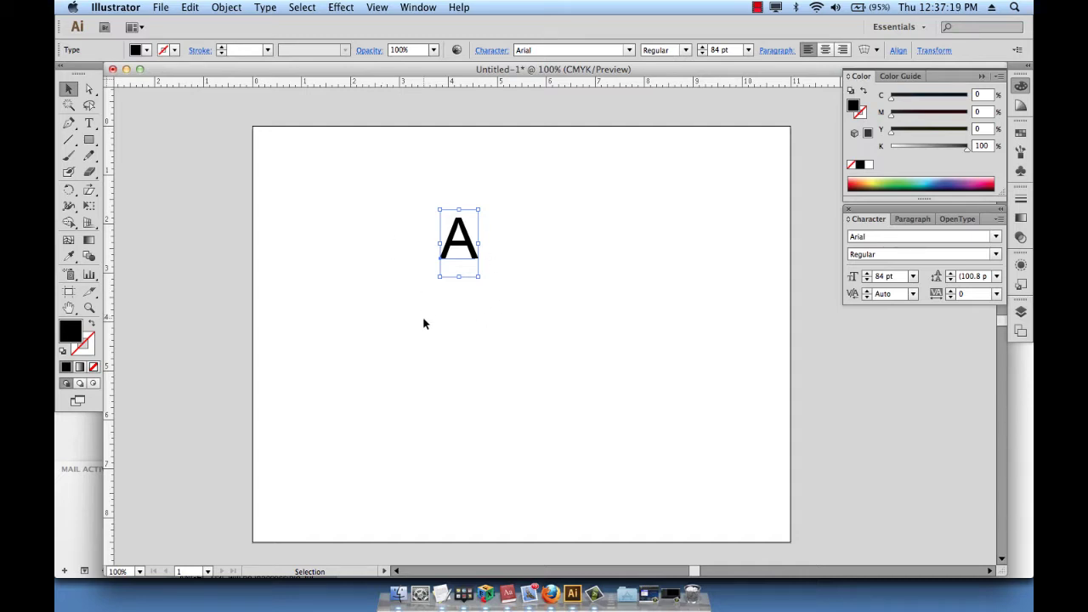
key(a)
key(v)
click(533, 272)
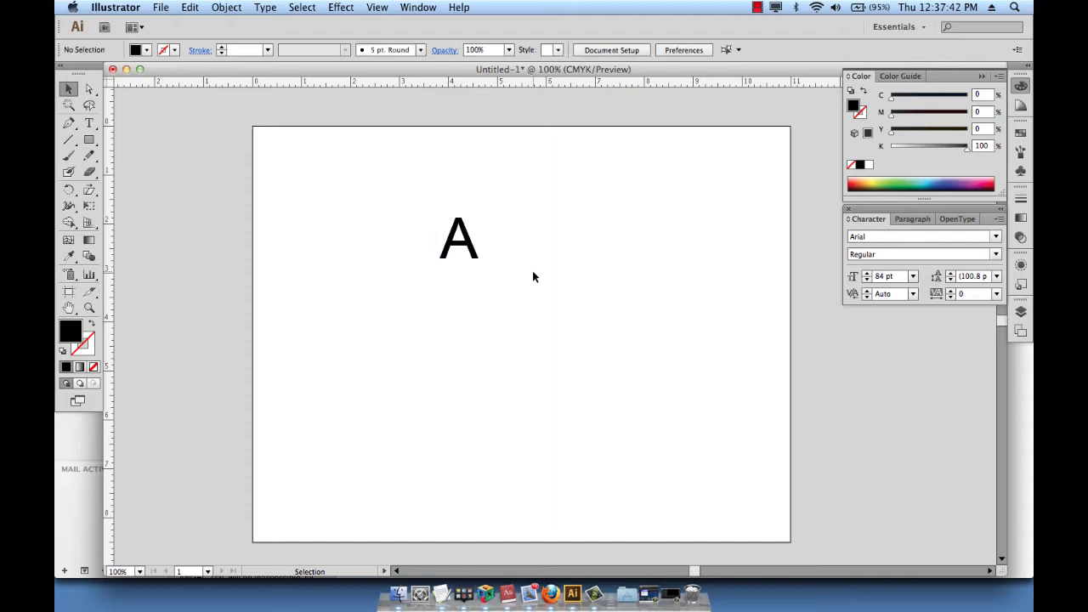
click(468, 246)
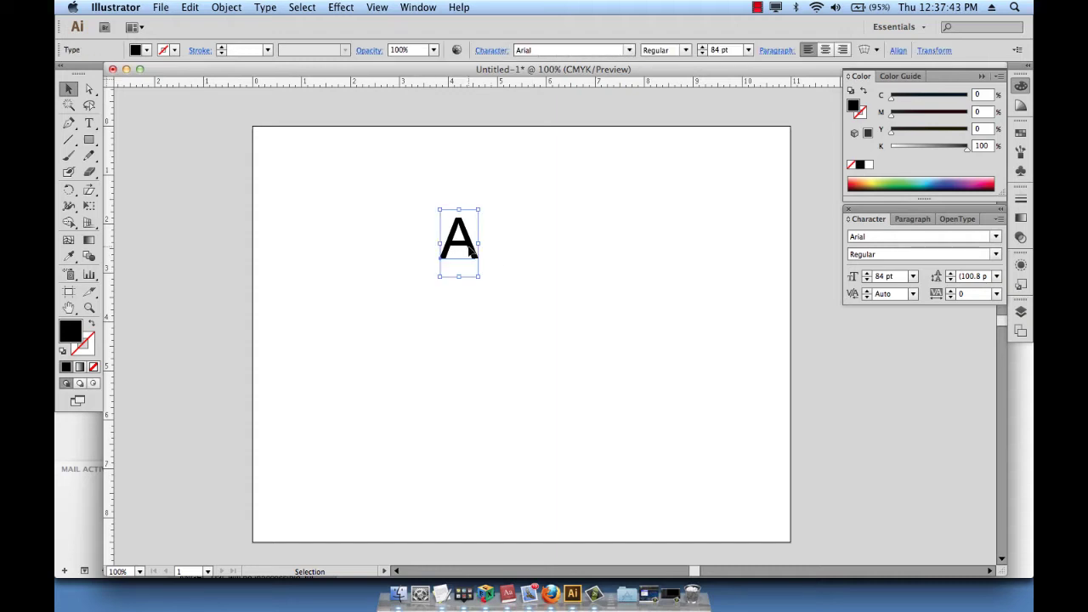
key(a)
key(v)
click(326, 165)
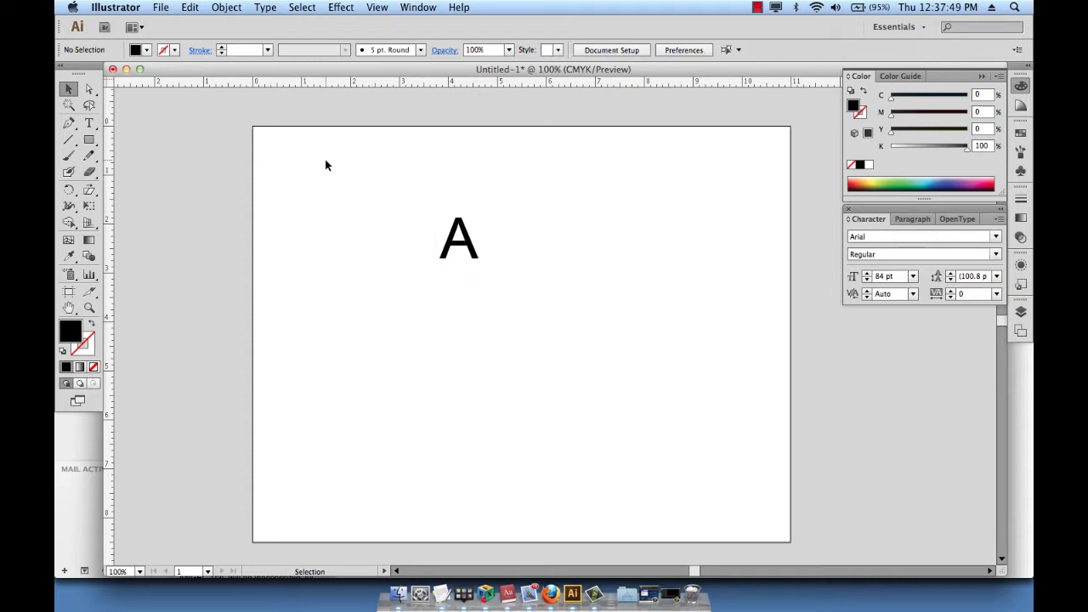
Shear the copy of the letter A from its lower-left base point so it slants far to the right like a cast shadow.
click(473, 251)
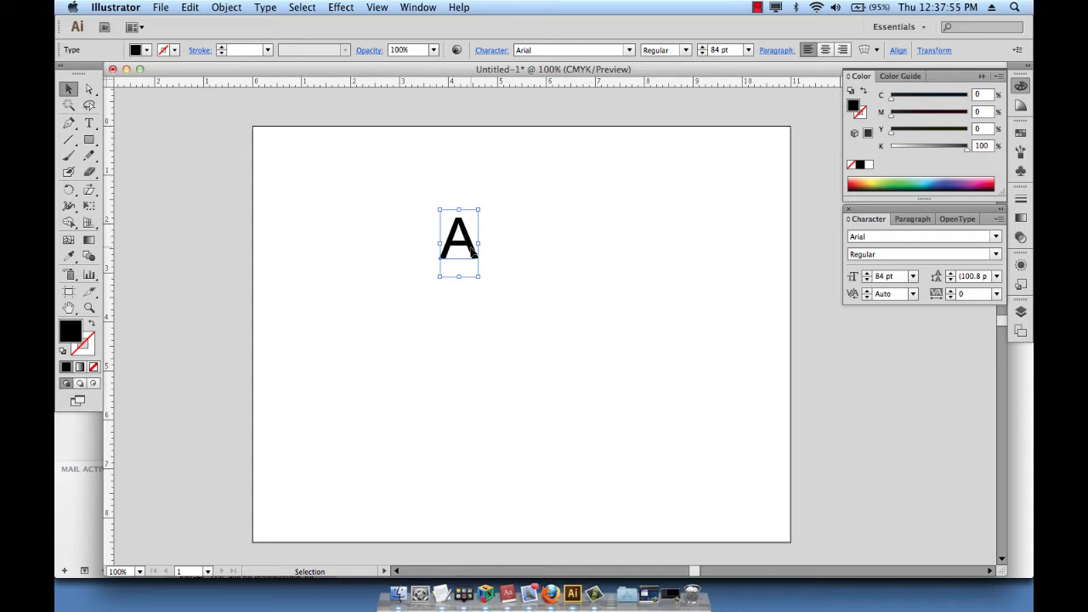
click(90, 190)
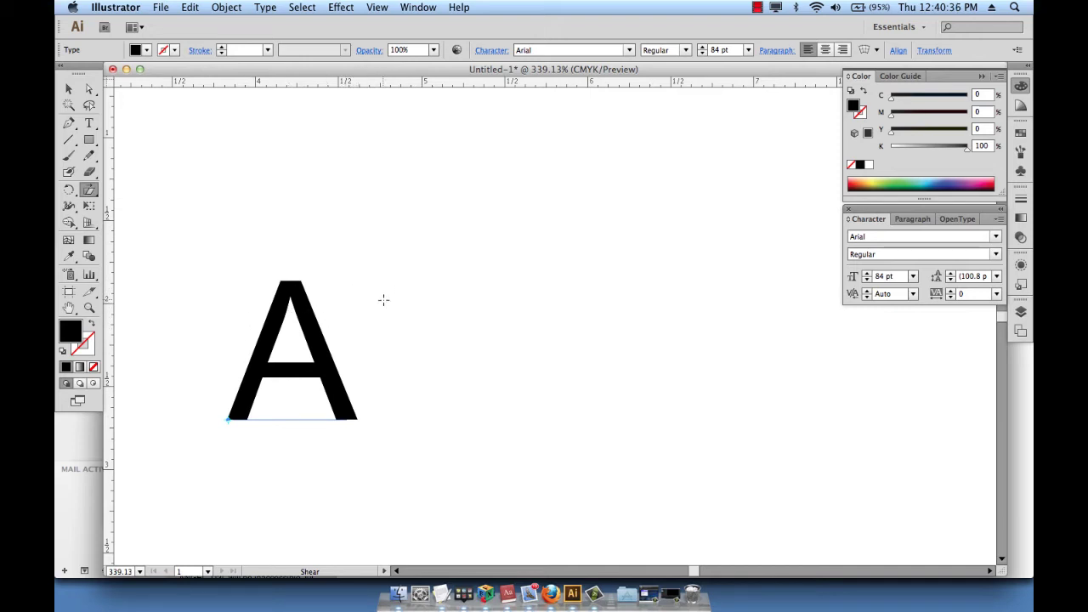
drag(367, 297, 559, 311)
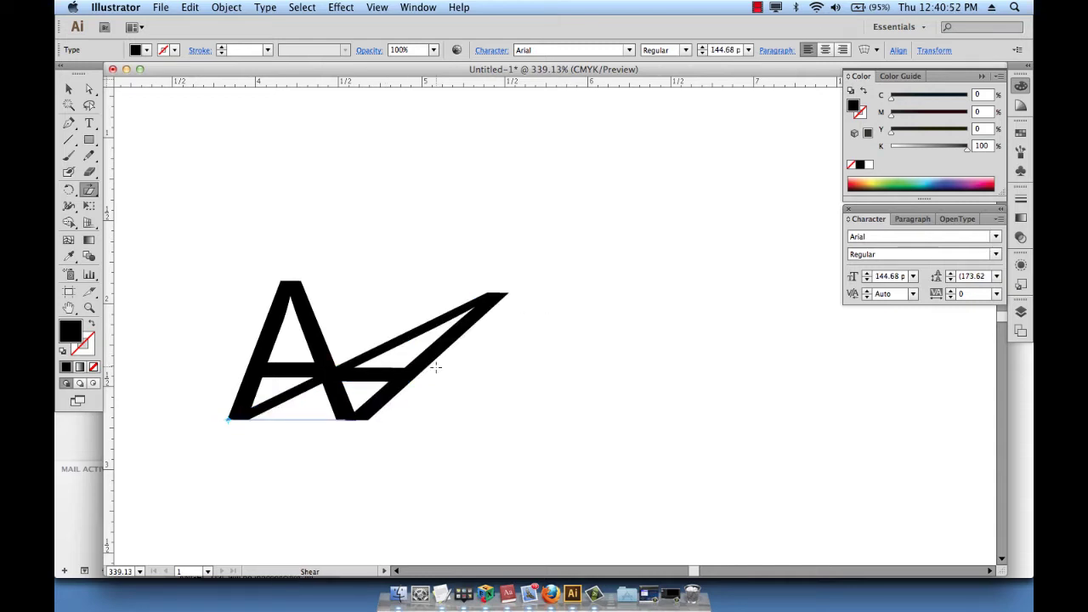
Lighten the sheared letter's fill to 36% black and deselect it.
key(super+minus)
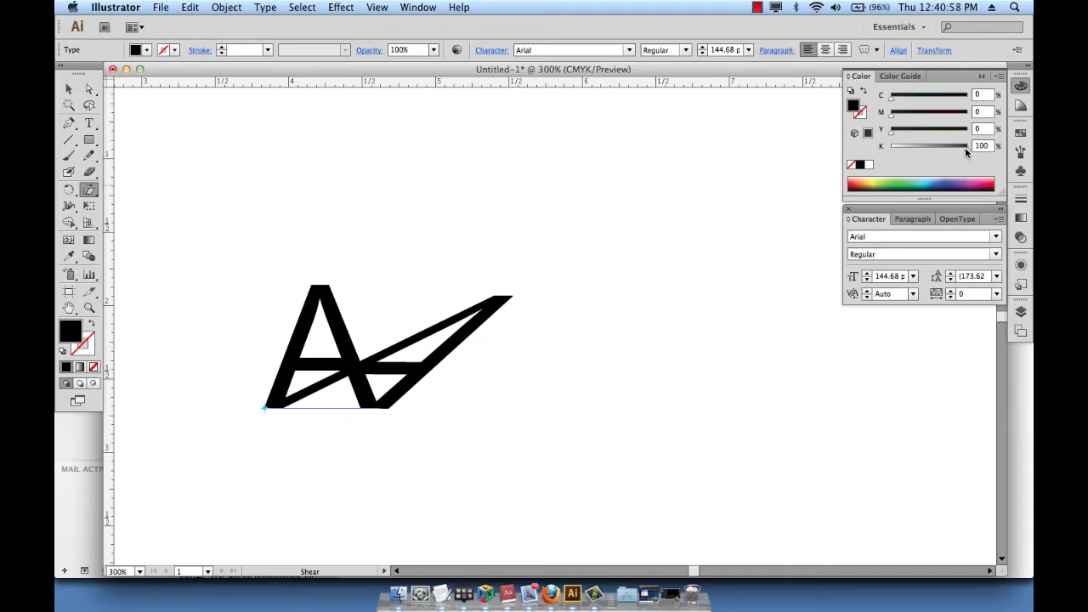
drag(965, 147, 917, 147)
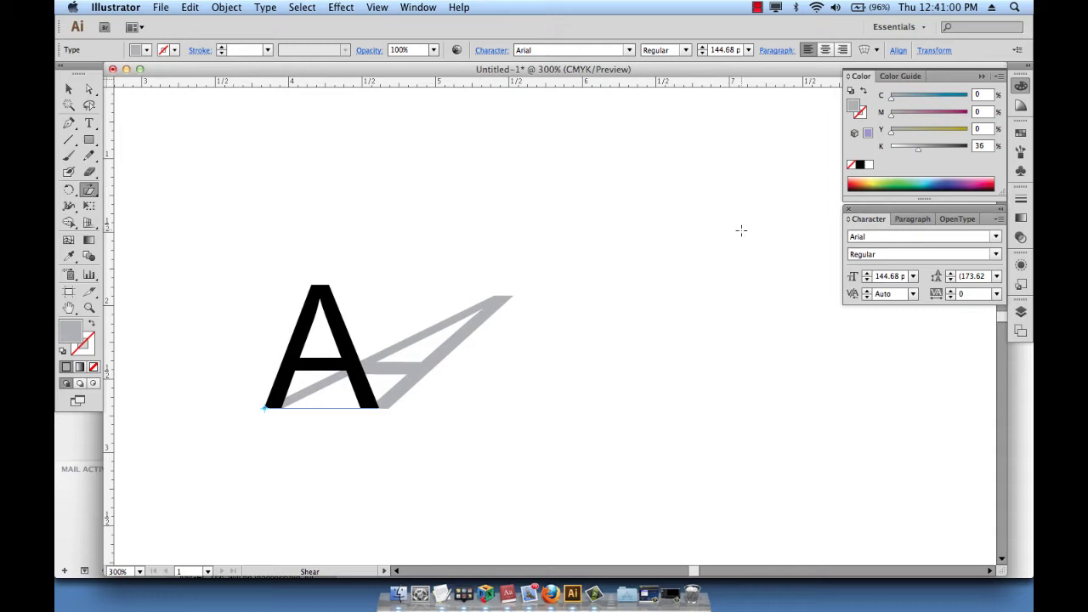
key(v)
key(super+minus)
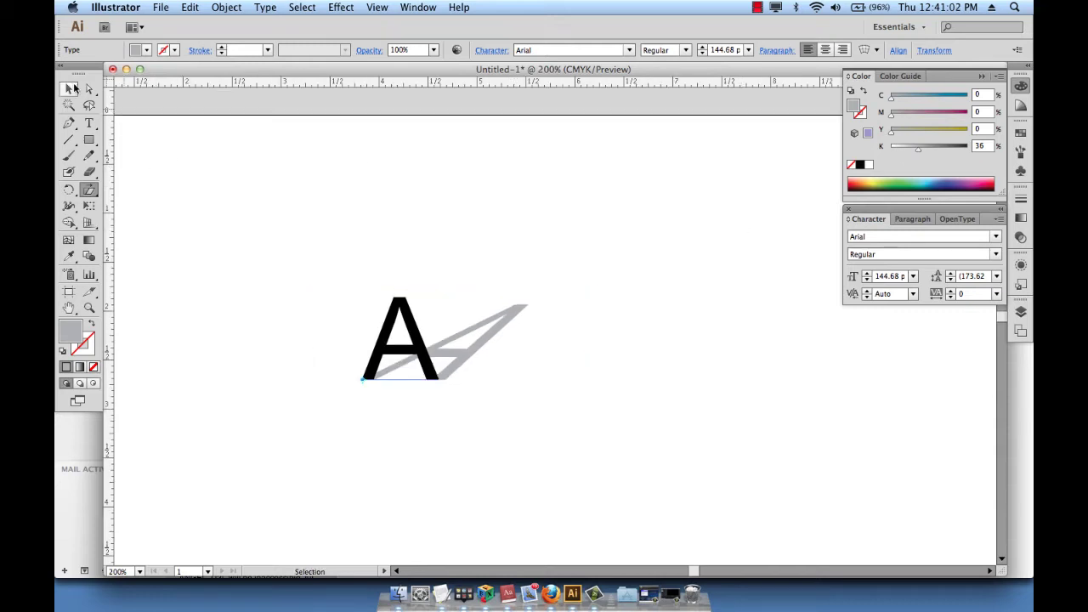
click(69, 88)
click(246, 219)
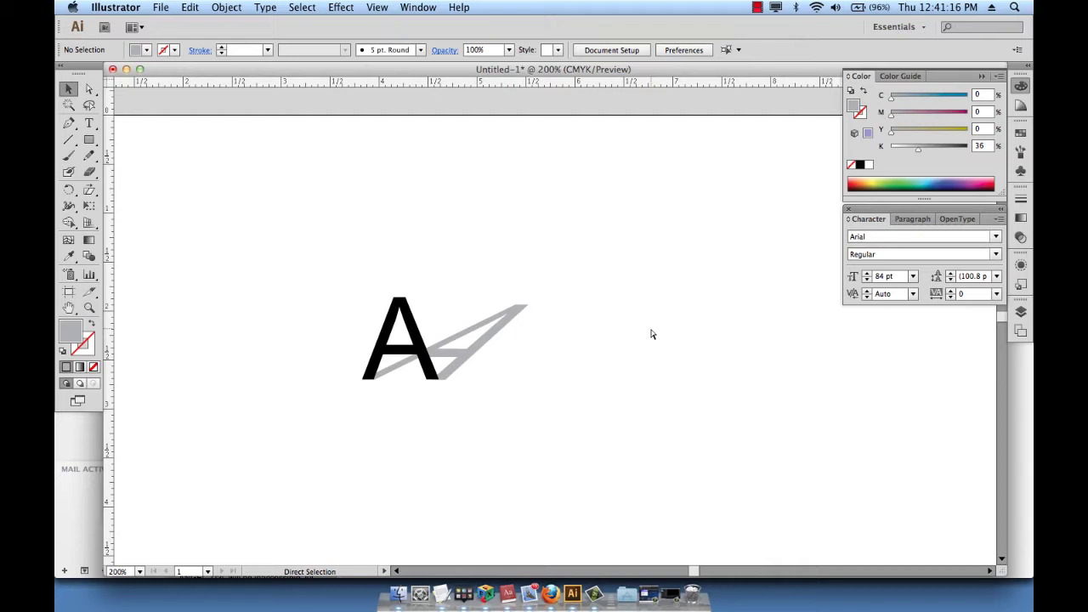
Delete the gray sheared letter, then unlock all objects and delete the original black A.
key(super+a)
key(Delete)
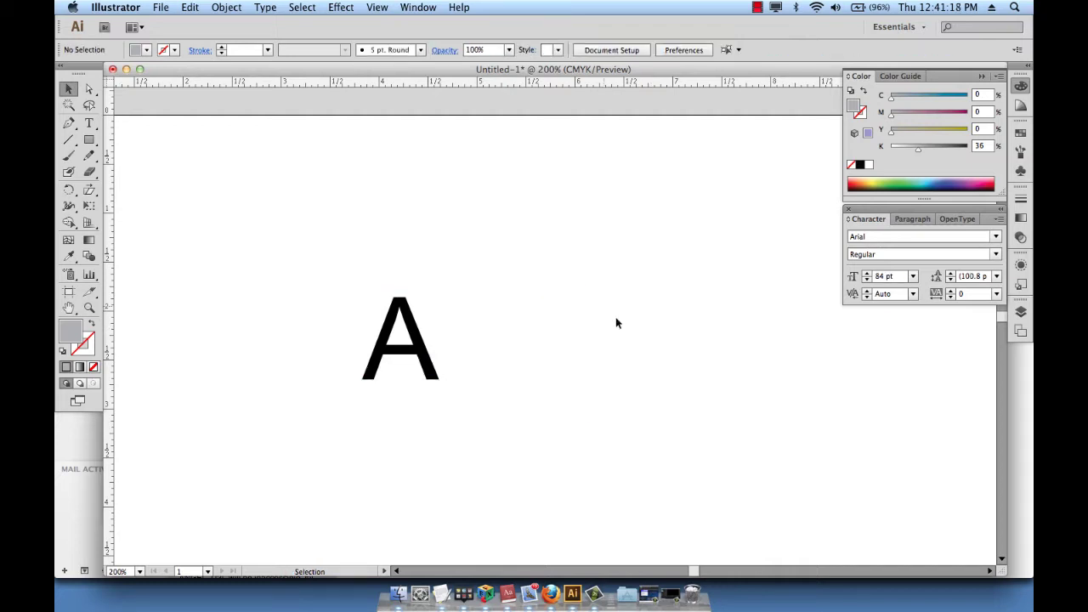
click(218, 7)
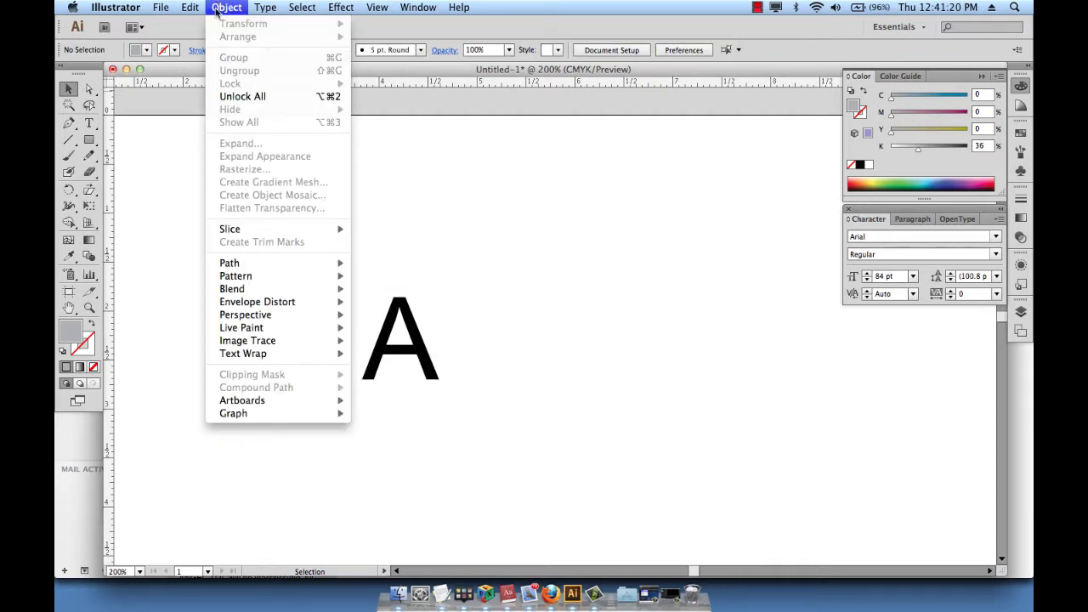
click(240, 96)
key(Delete)
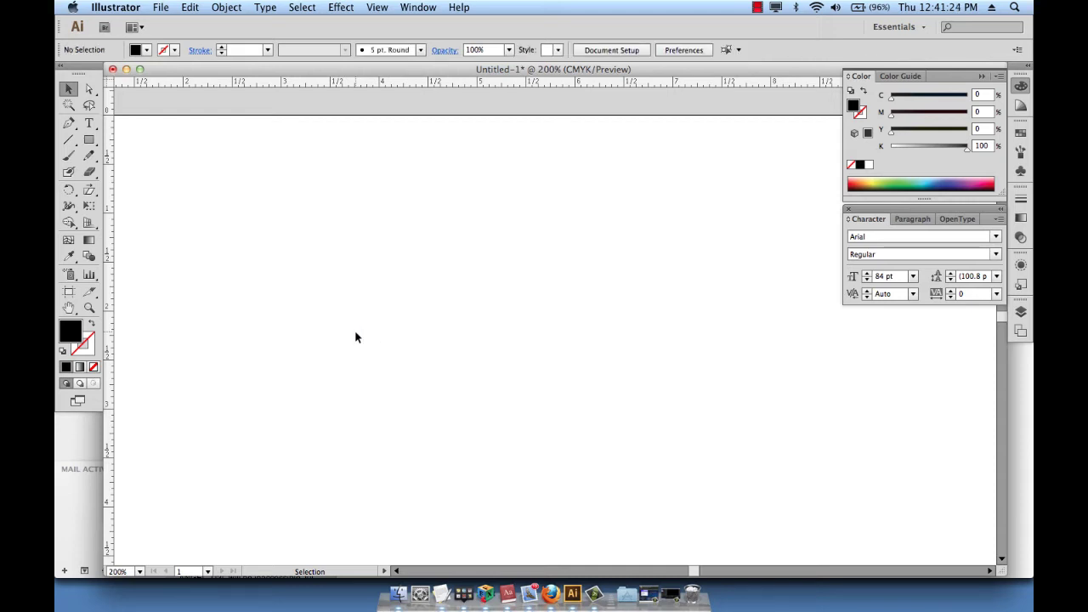
scroll(356, 337, down, 1)
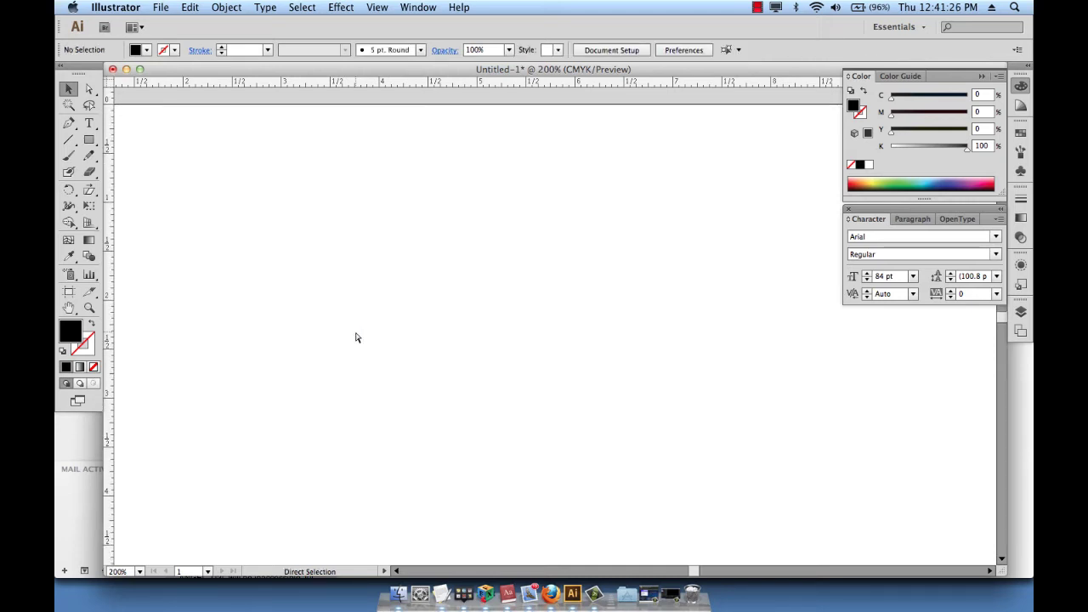
key(super+r)
key(super+minus)
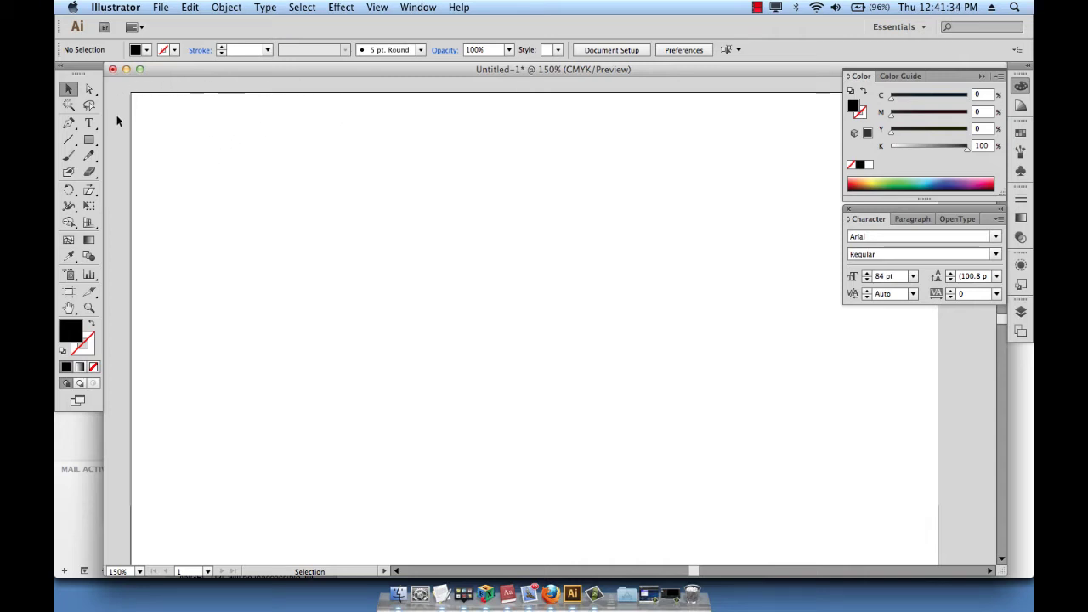
key(super+minus)
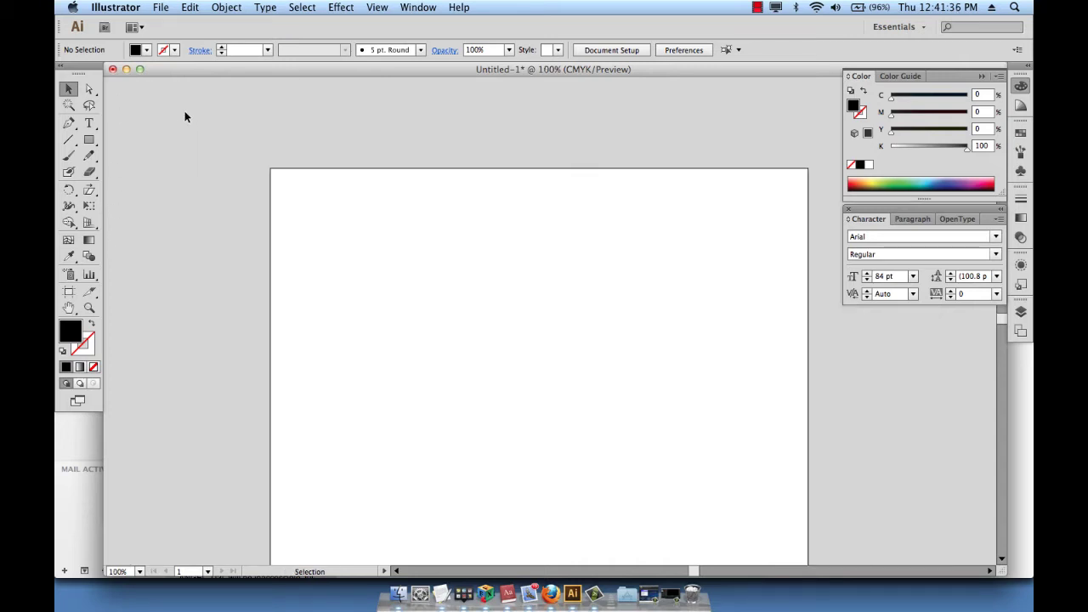
scroll(184, 110, down, 2)
scroll(184, 110, right, 1)
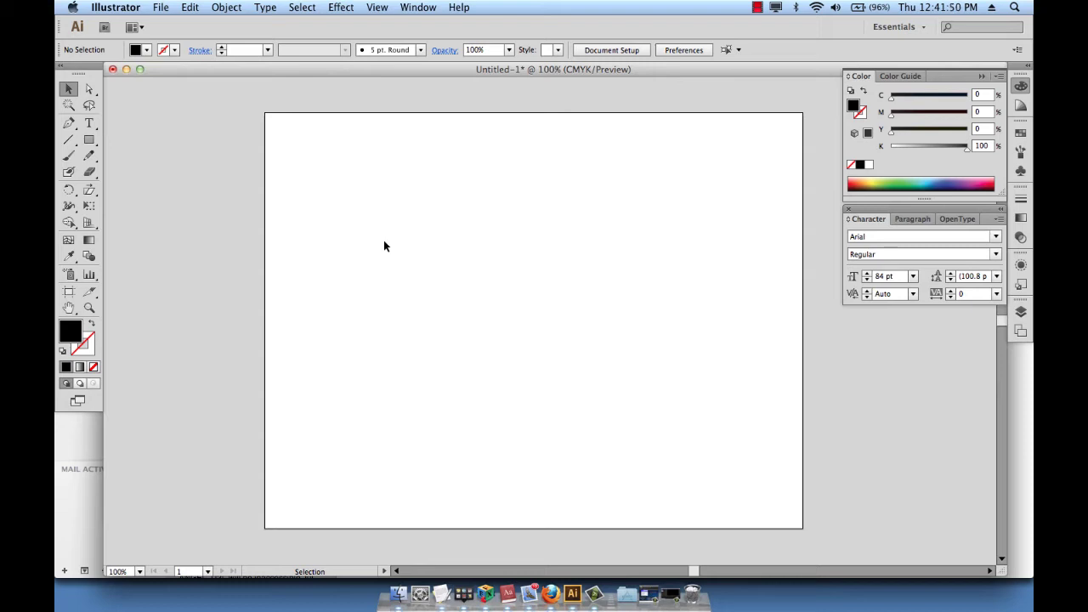
key(a)
key(super+r)
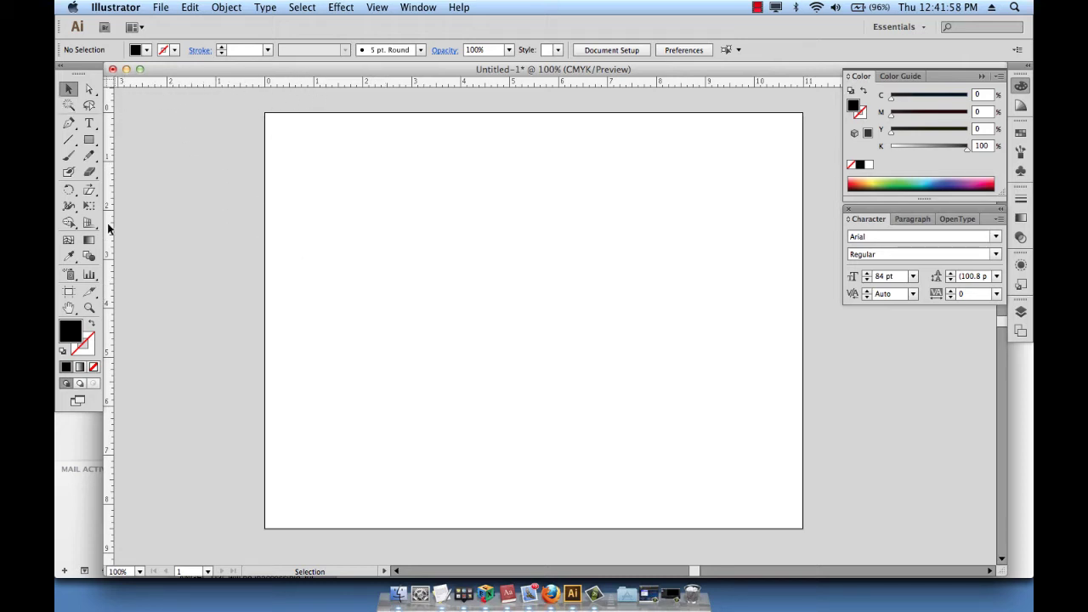
scroll(247, 258, right, 3)
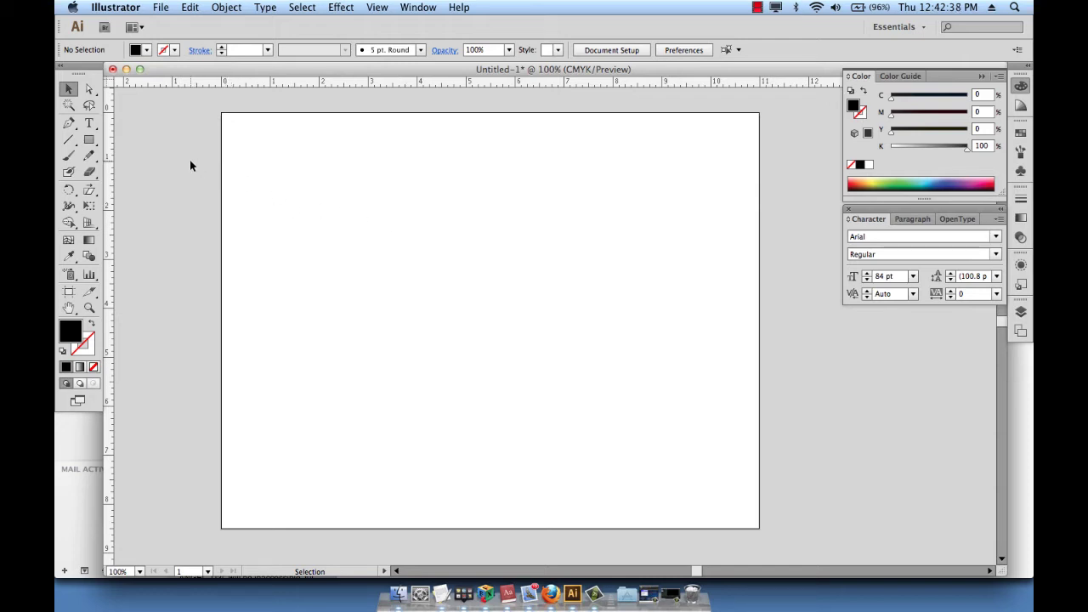
Draw a black rectangle about 1.6 by 1.5 in near the upper middle and a black ellipse about 1.5 by 1.3 in to its lower left.
click(91, 142)
drag(470, 201, 548, 274)
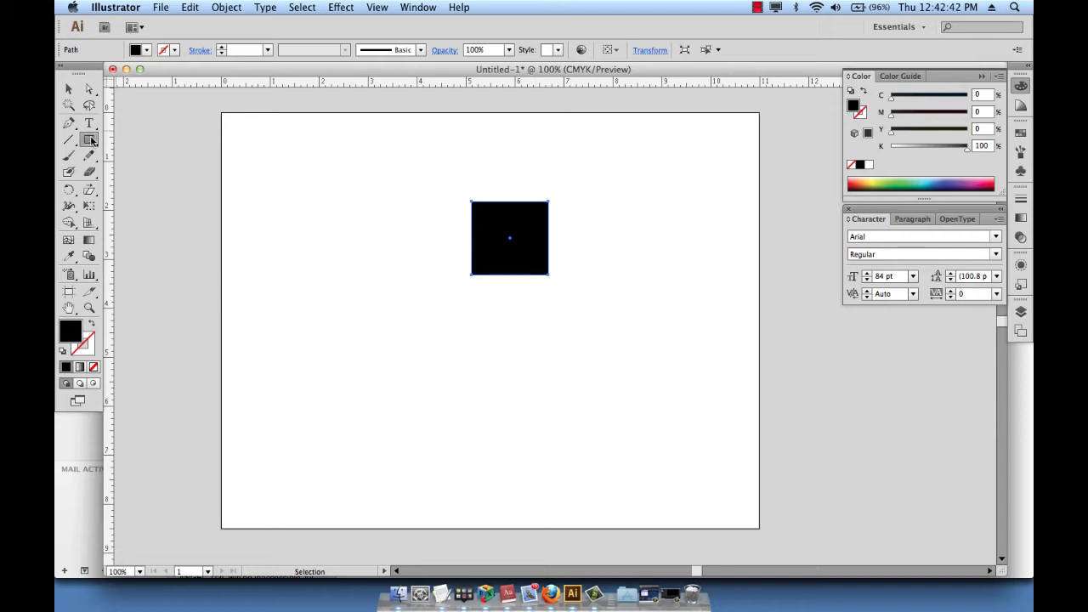
drag(89, 141, 146, 170)
drag(357, 323, 431, 387)
click(68, 88)
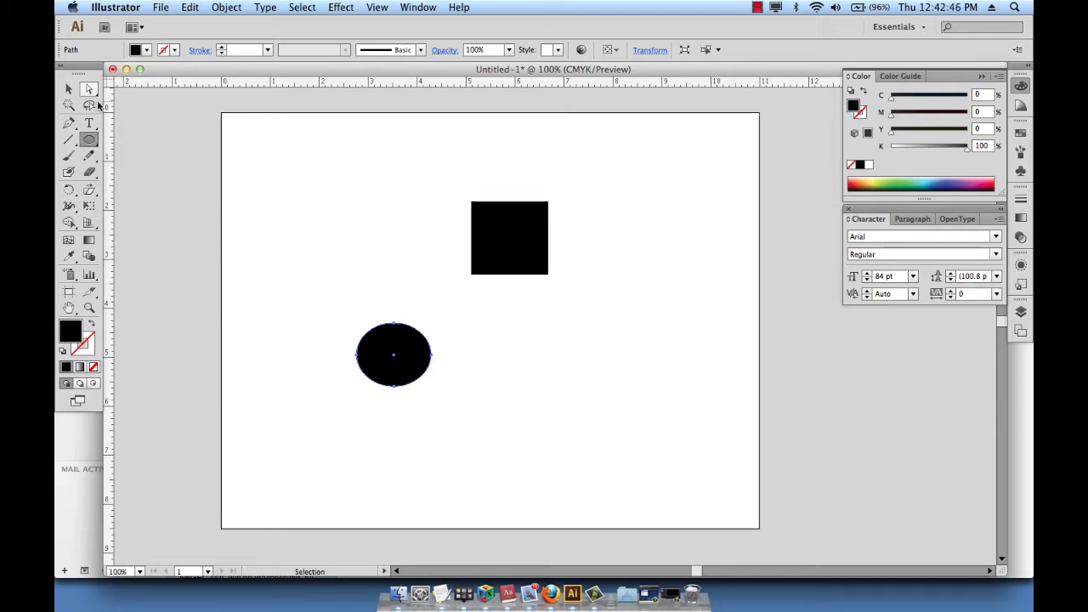
Add the letter H in 84 pt Arial near the artboard's upper left and move it to the right of the ellipse.
click(90, 123)
click(303, 182)
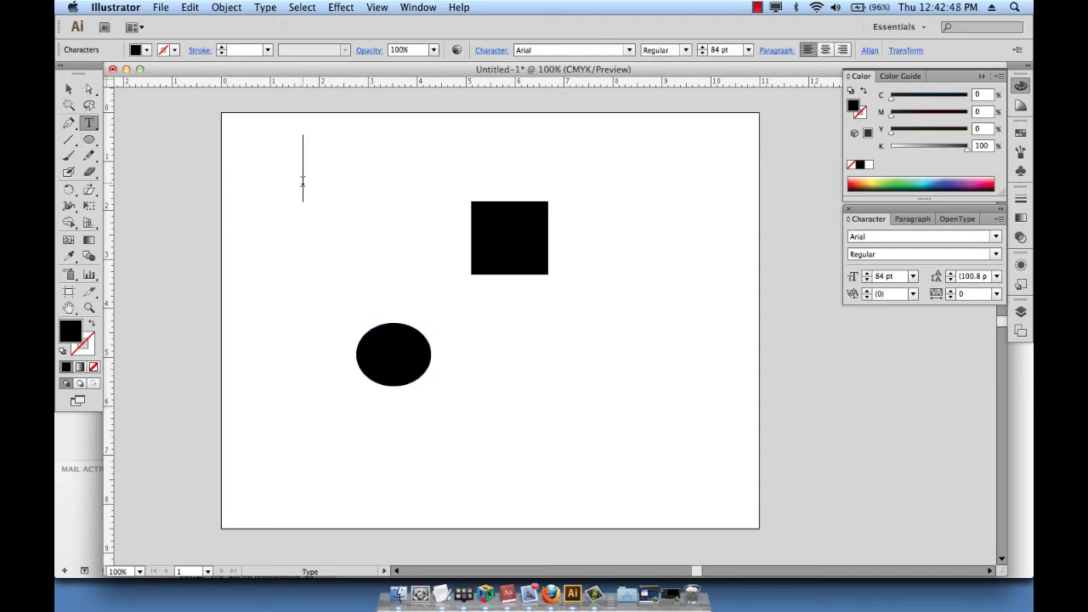
text(H)
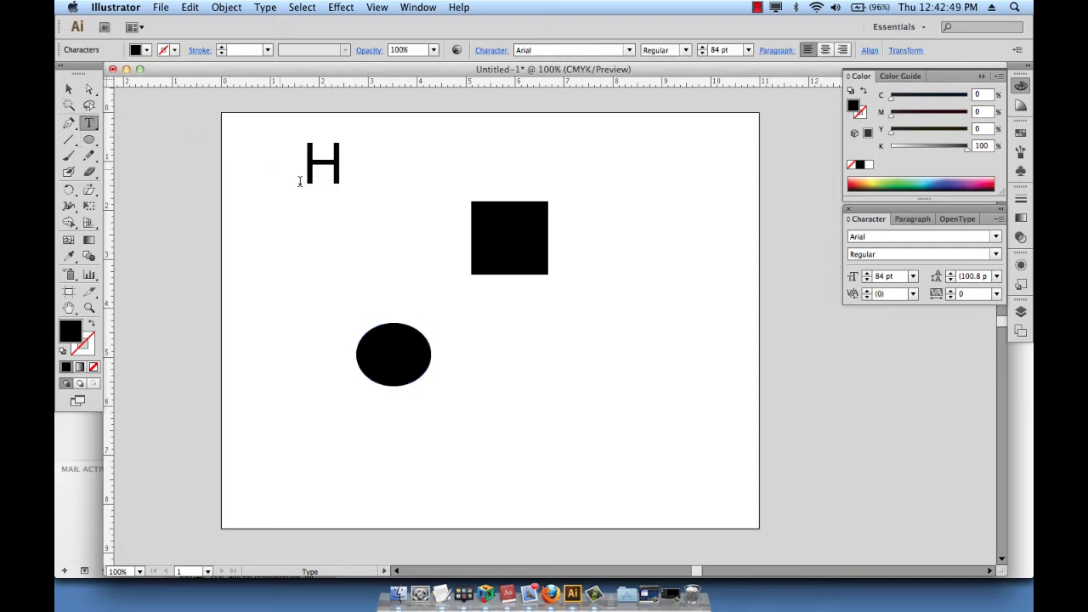
click(69, 88)
click(325, 255)
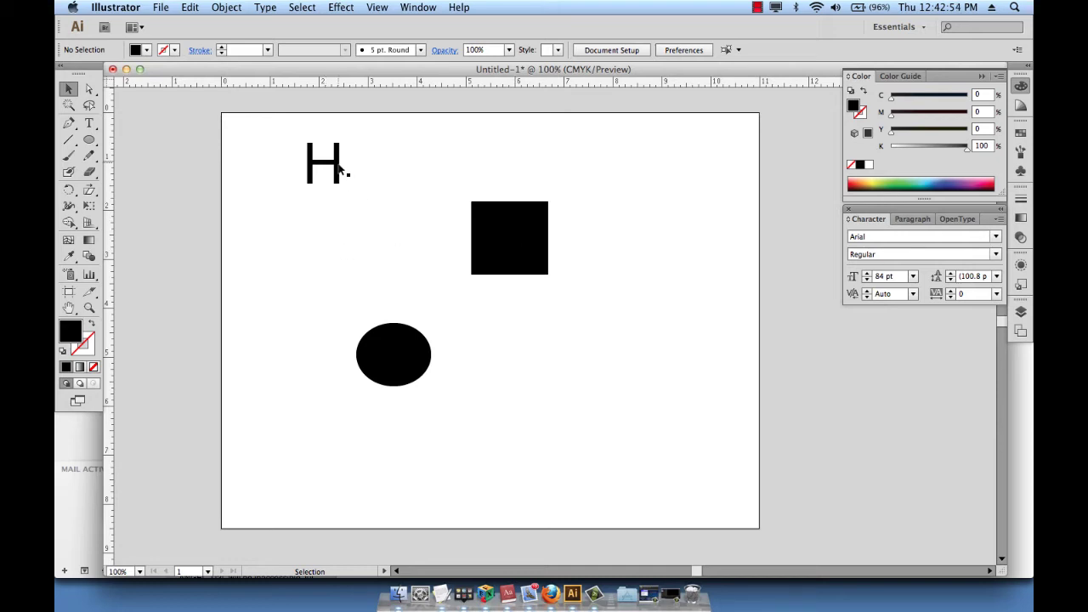
drag(334, 164, 562, 367)
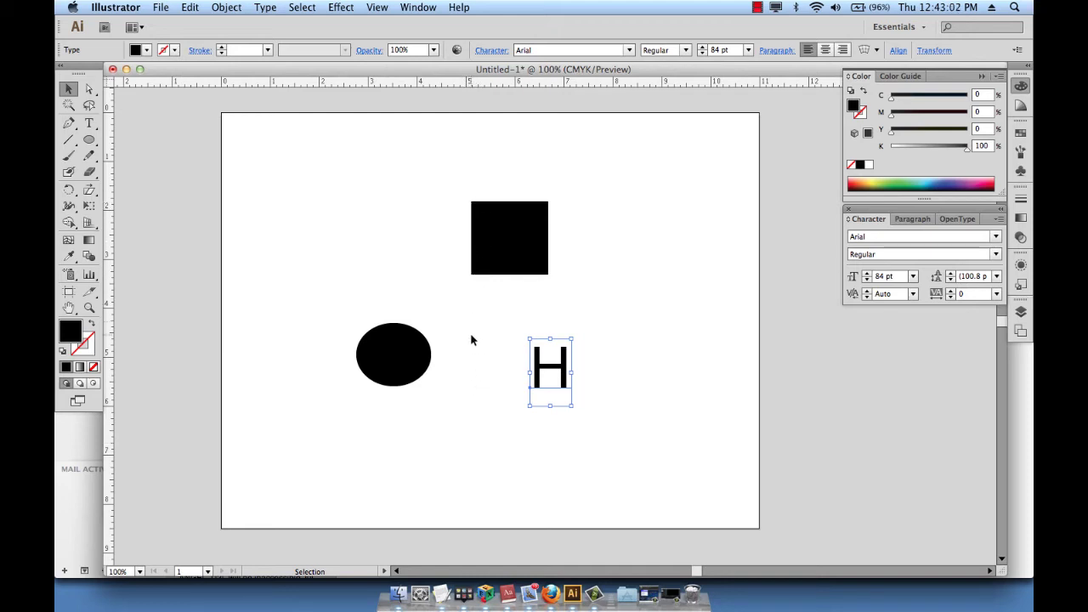
Shift the rectangle slightly up and left, and place vertical guides at its left edge, through the ellipse and at the ellipse's left edge.
drag(499, 245, 471, 212)
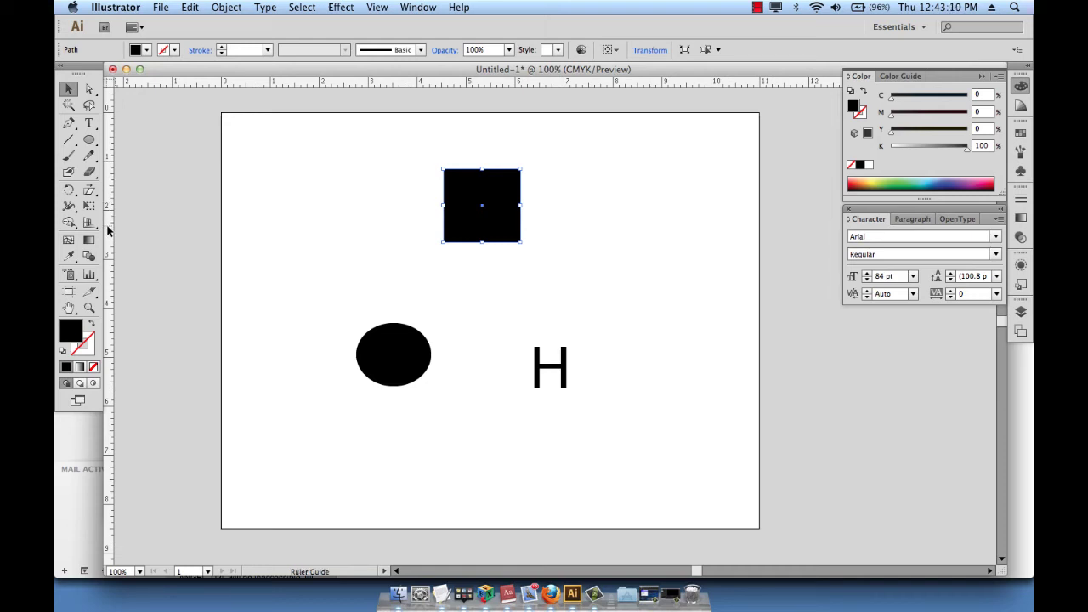
drag(108, 229, 443, 238)
key(super+semicolon)
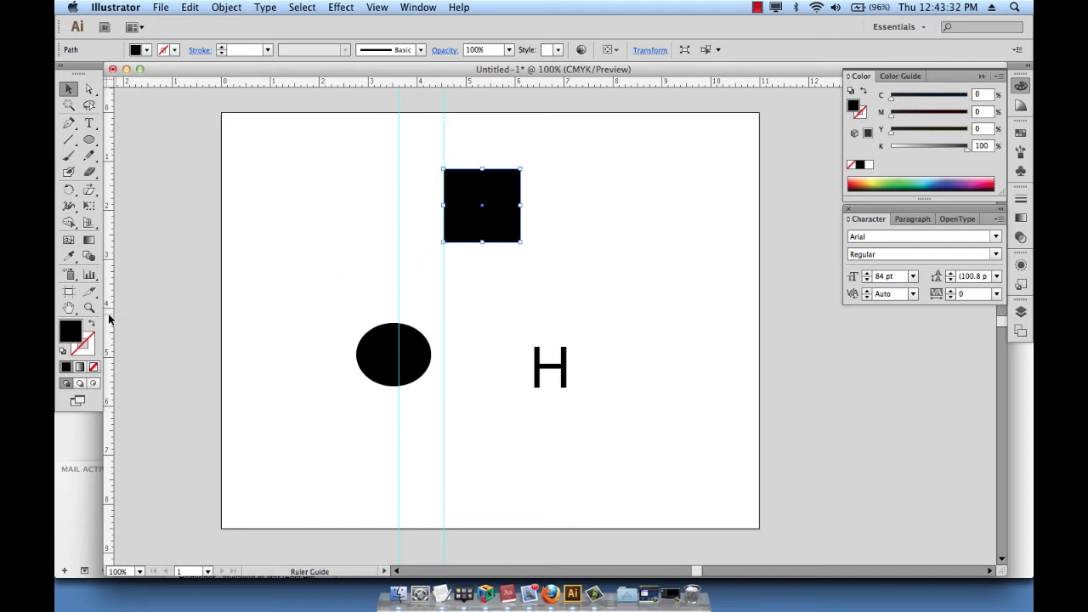
drag(109, 315, 357, 322)
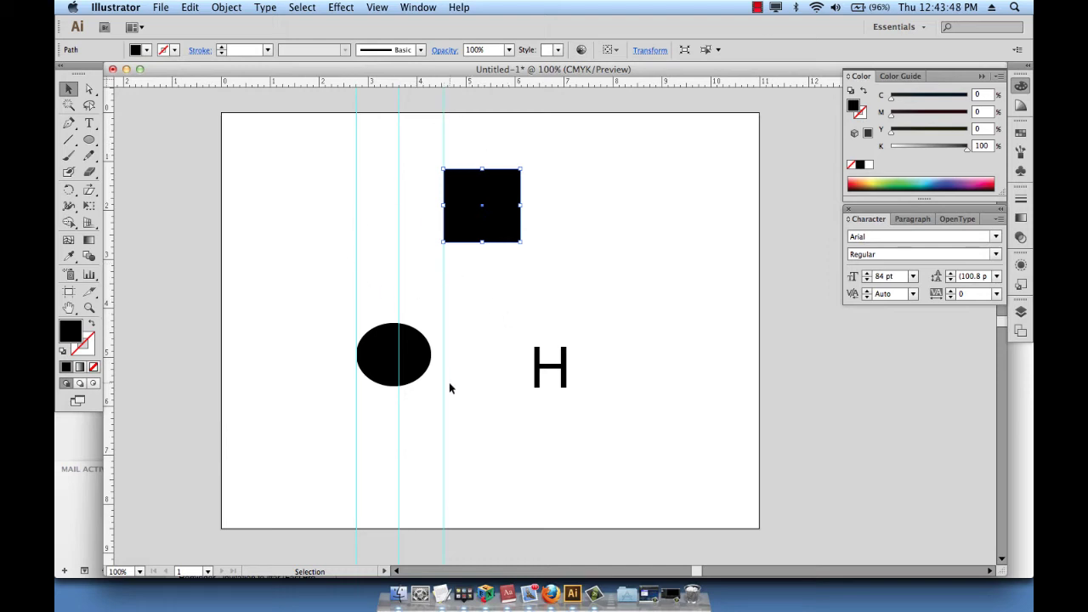
Move the ellipse and the H under the rectangle so their left edges meet the guide at the rectangle's left edge.
drag(388, 360, 465, 296)
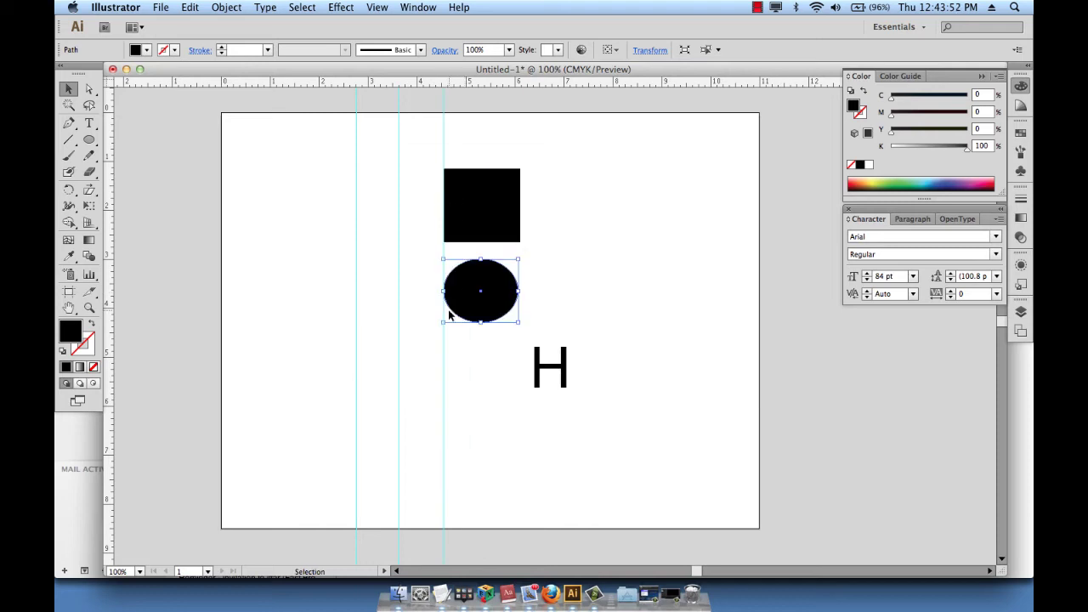
click(614, 345)
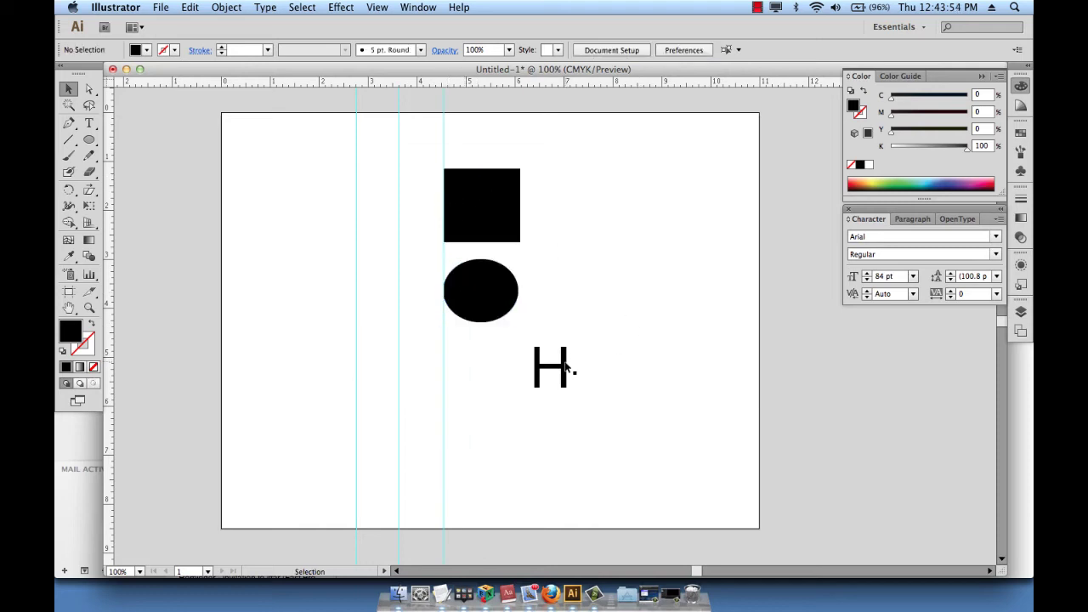
drag(565, 367, 475, 362)
click(595, 358)
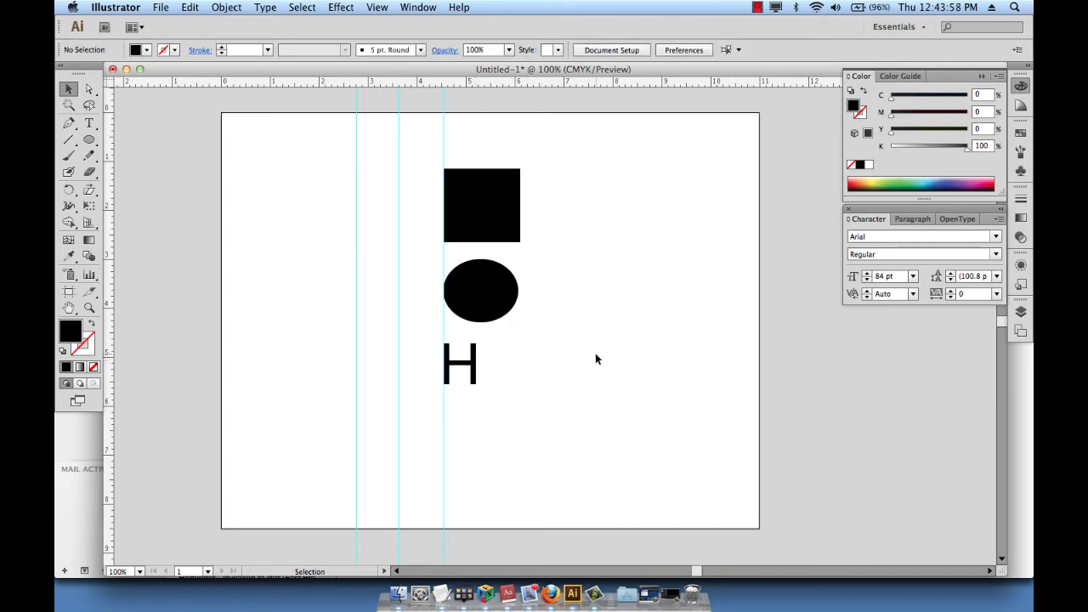
Align the H's left stem exactly with the guide at 6400% magnification and fit the artboard in the window again.
key(super+space)
drag(387, 161, 551, 406)
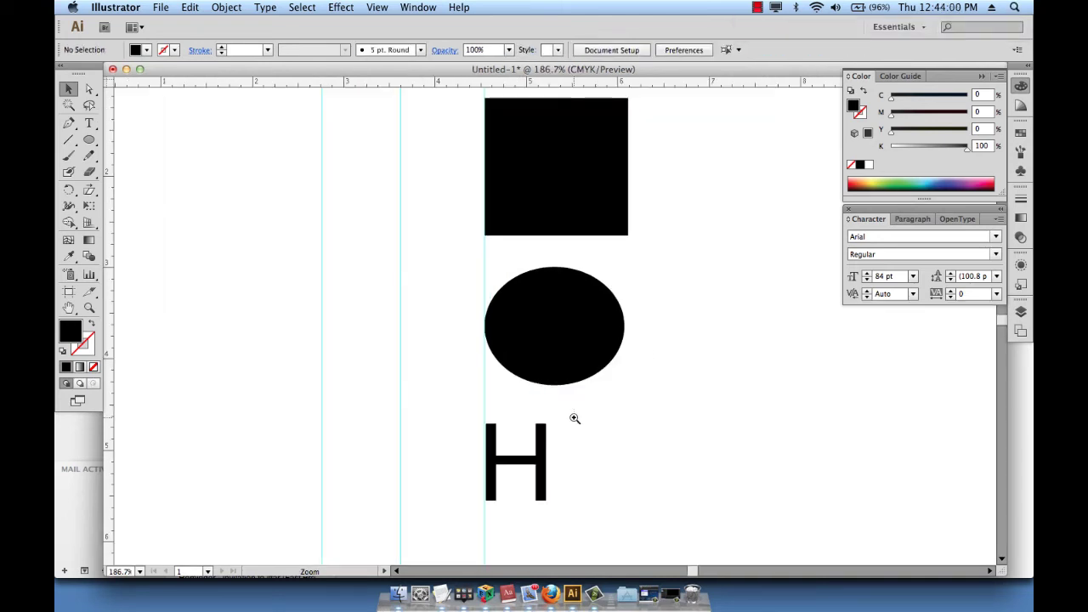
key(super+space)
drag(423, 370, 692, 554)
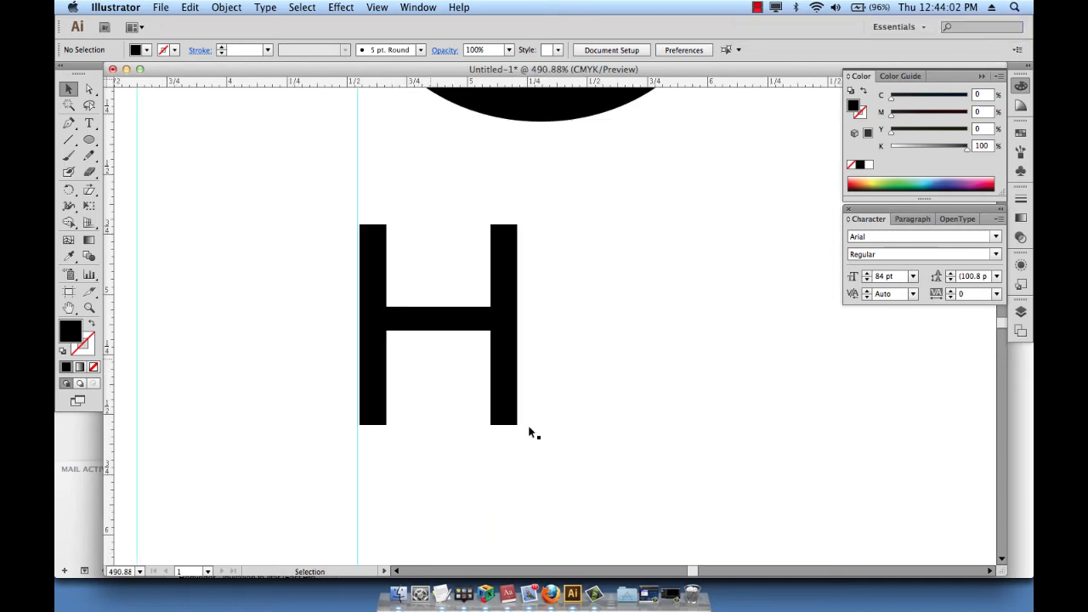
key(super+space)
drag(339, 214, 393, 252)
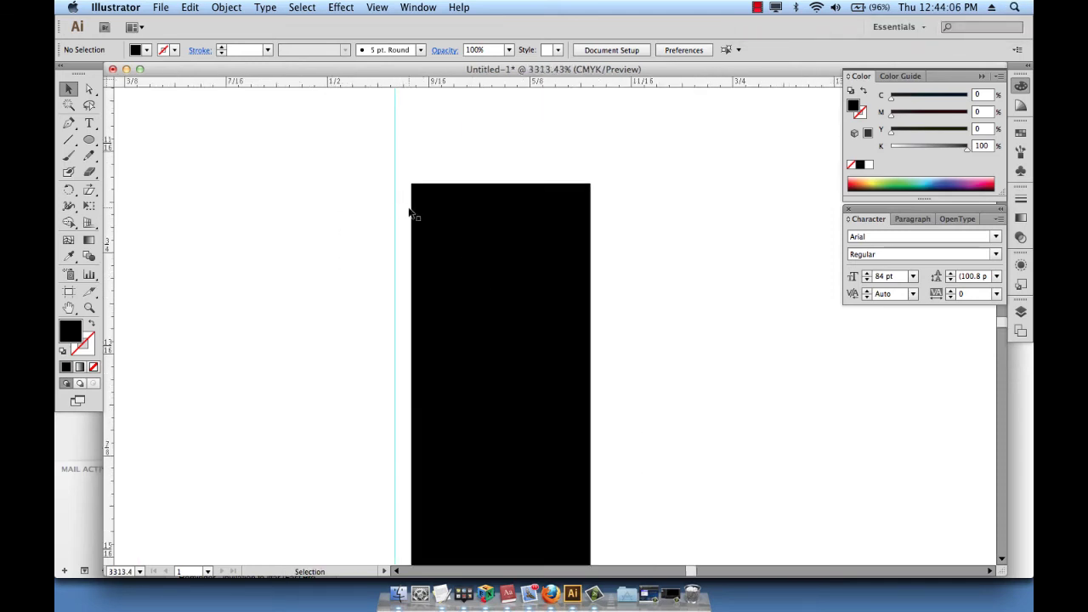
key(super+space)
drag(377, 170, 462, 221)
key(super+space)
click(611, 342)
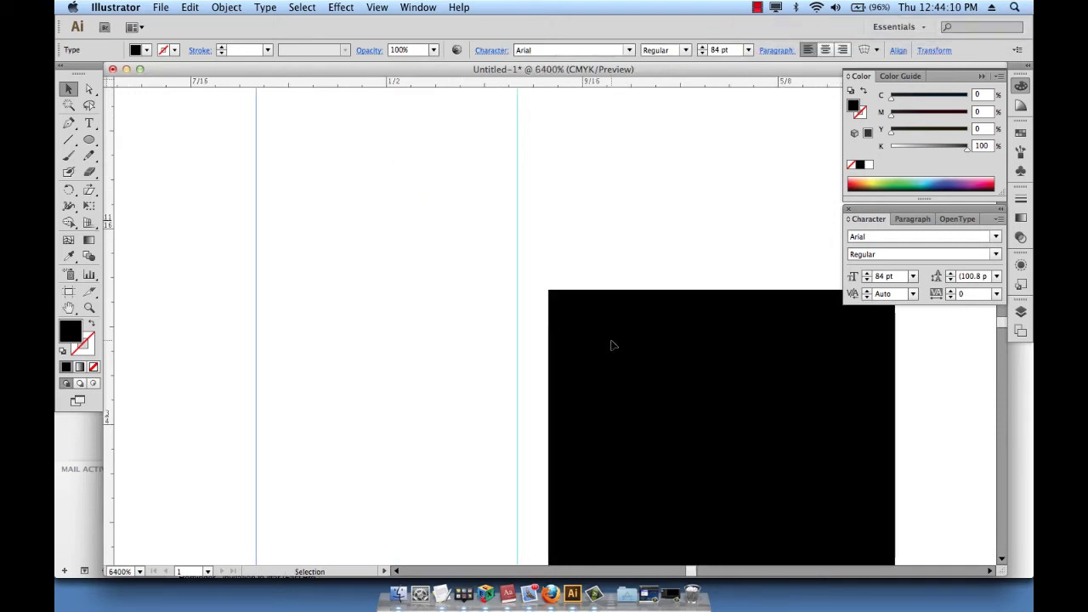
drag(660, 417, 629, 417)
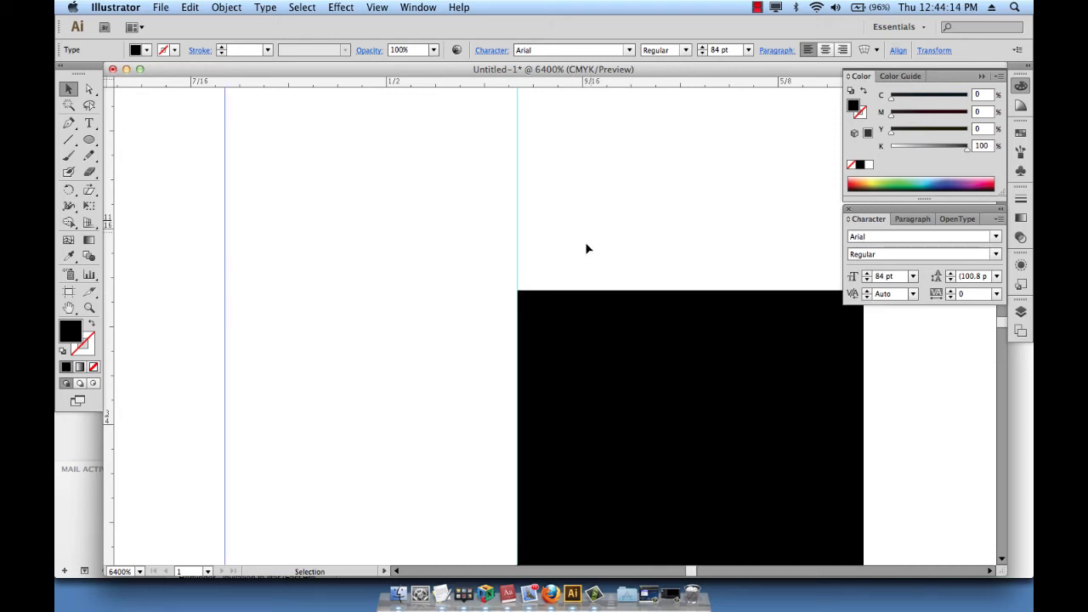
key(super+0)
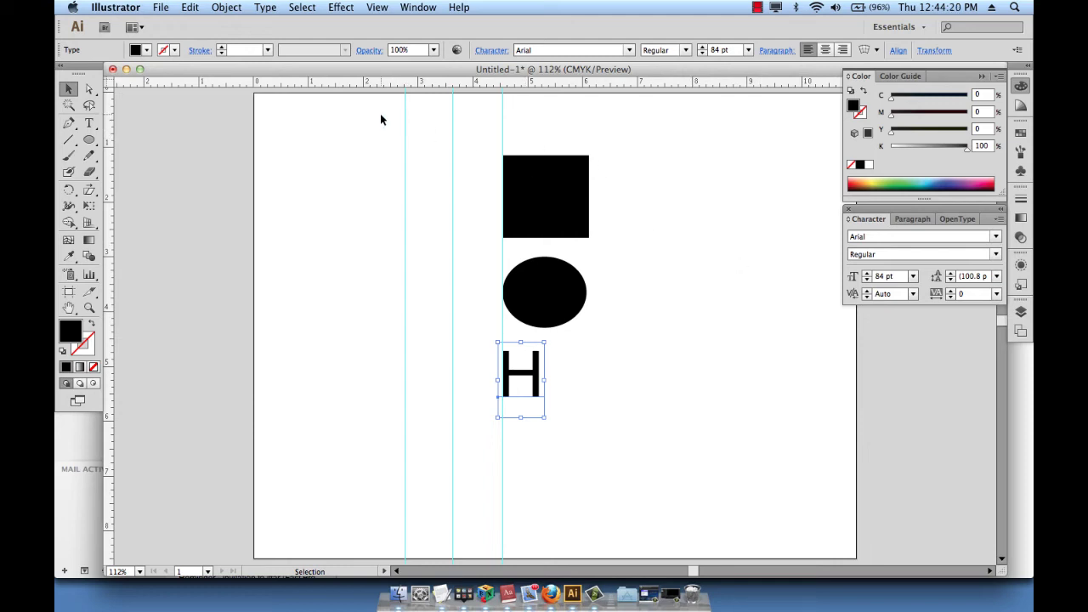
Hide the three guides to view the aligned objects without them, and show the guides again.
key(a)
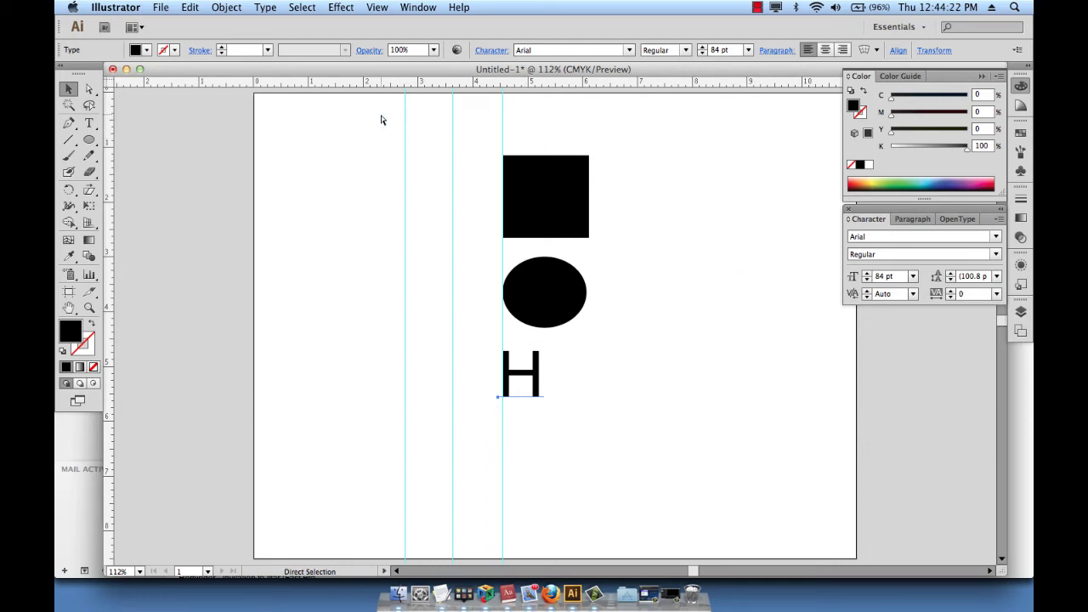
key(super+semicolon)
key(v)
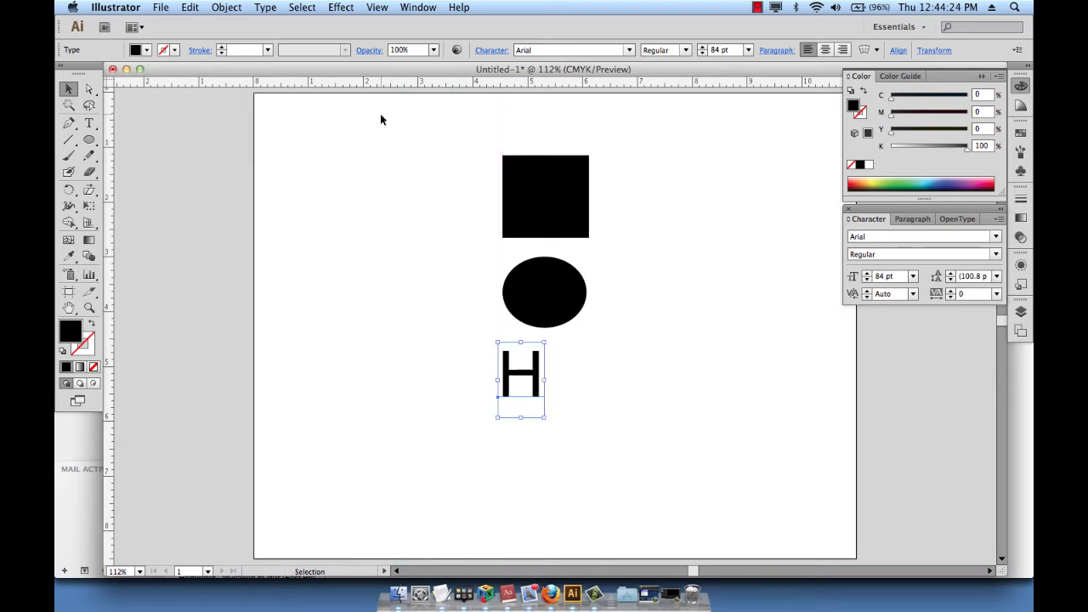
key(a)
key(super+semicolon)
key(v)
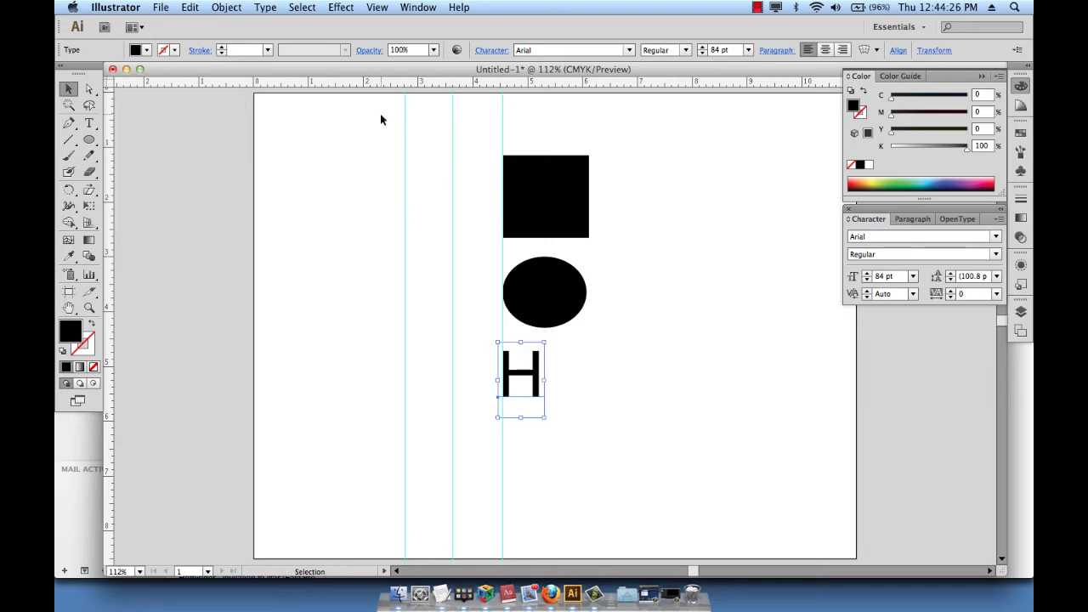
Try to marquee-select the locked guides above the rectangle, and turn off Lock Guides.
drag(381, 120, 559, 128)
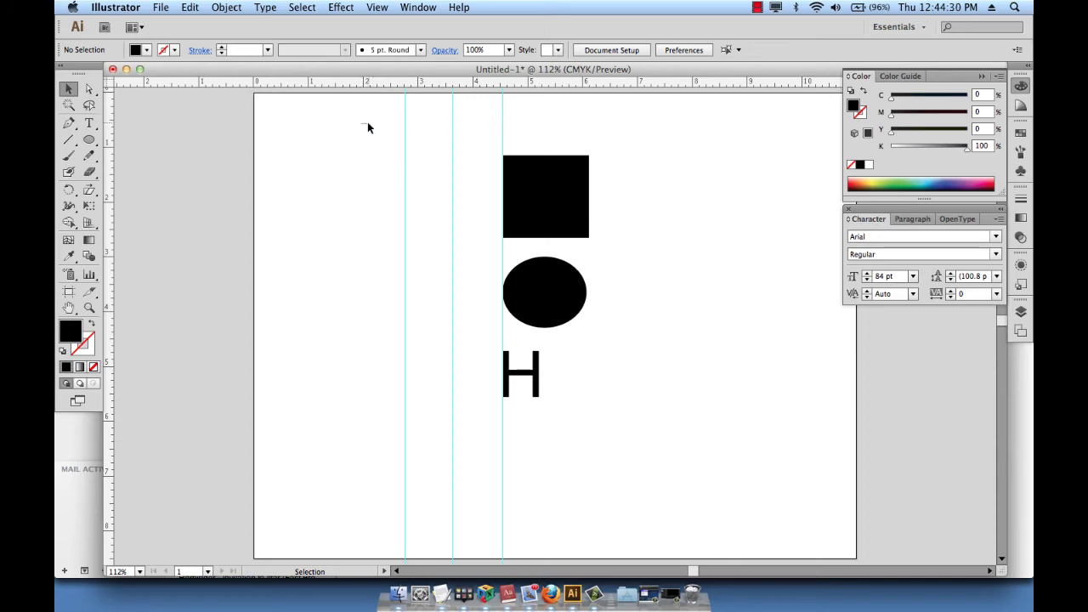
drag(377, 115, 582, 126)
click(376, 6)
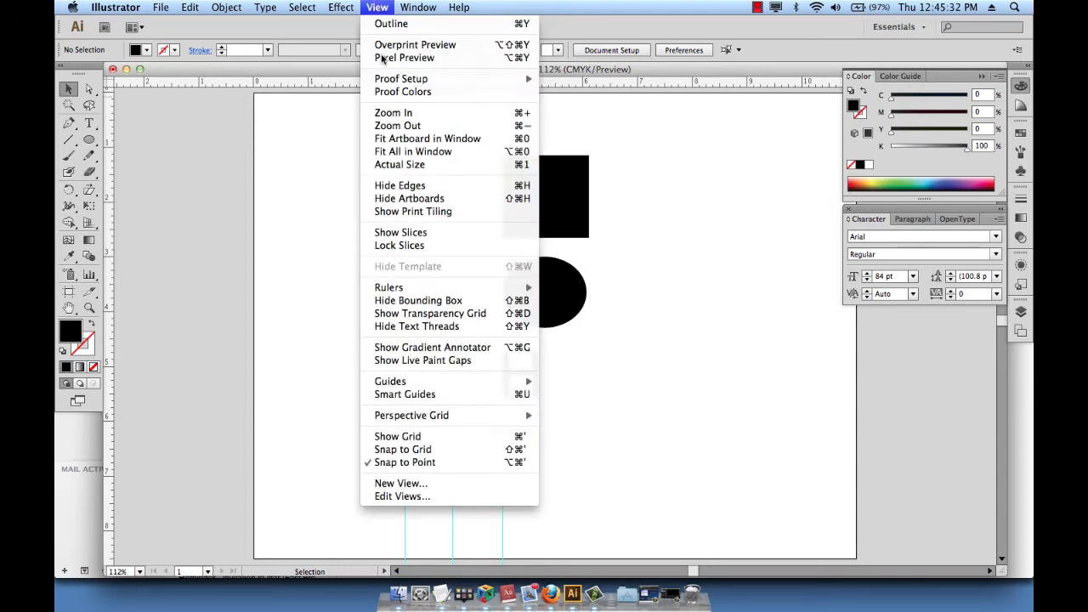
mouse_move(393, 382)
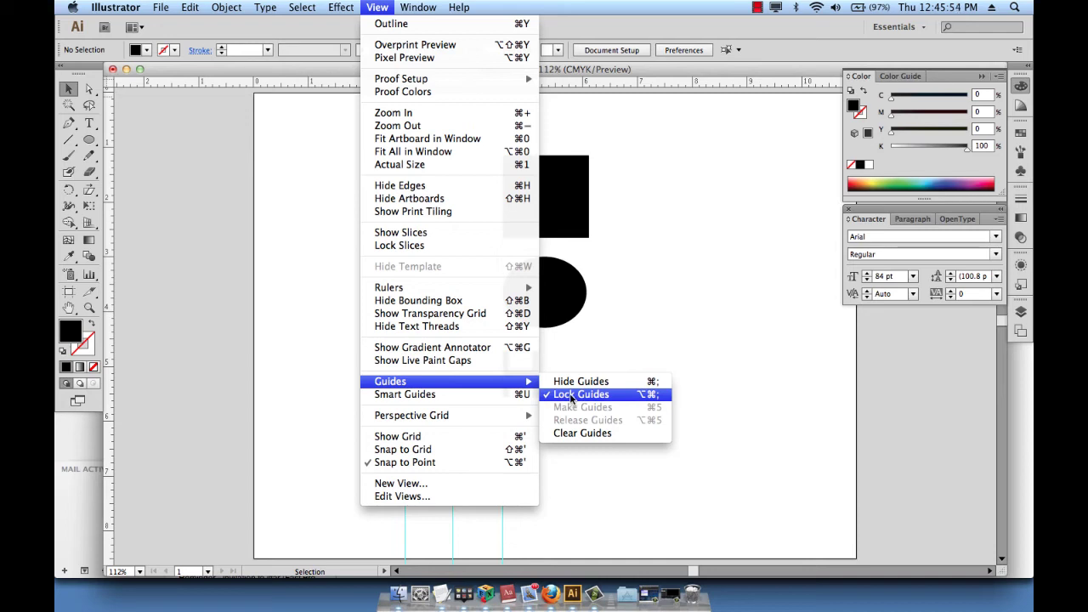
click(571, 396)
Marquee-select the unlocked guides and delete the two outer ones, keeping only the guide at the objects' left edge.
drag(430, 126, 617, 127)
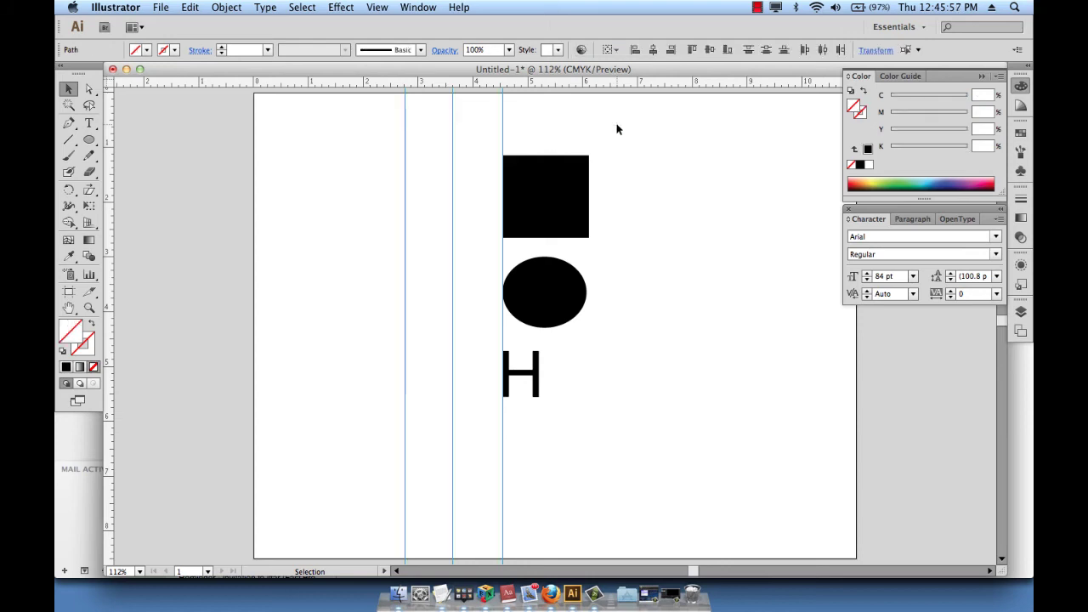
click(374, 105)
drag(367, 107, 431, 138)
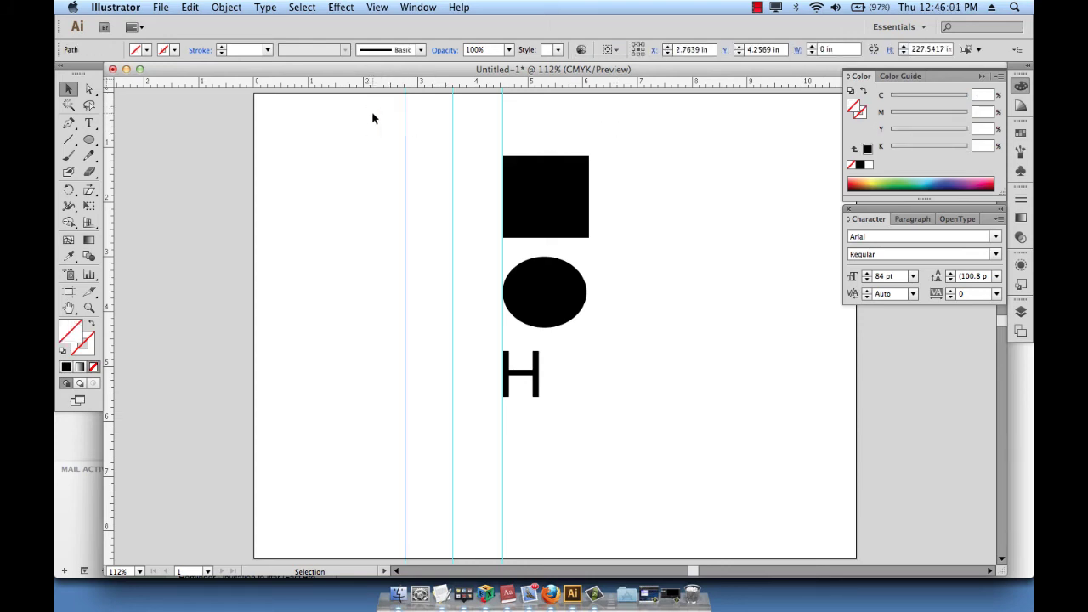
click(367, 132)
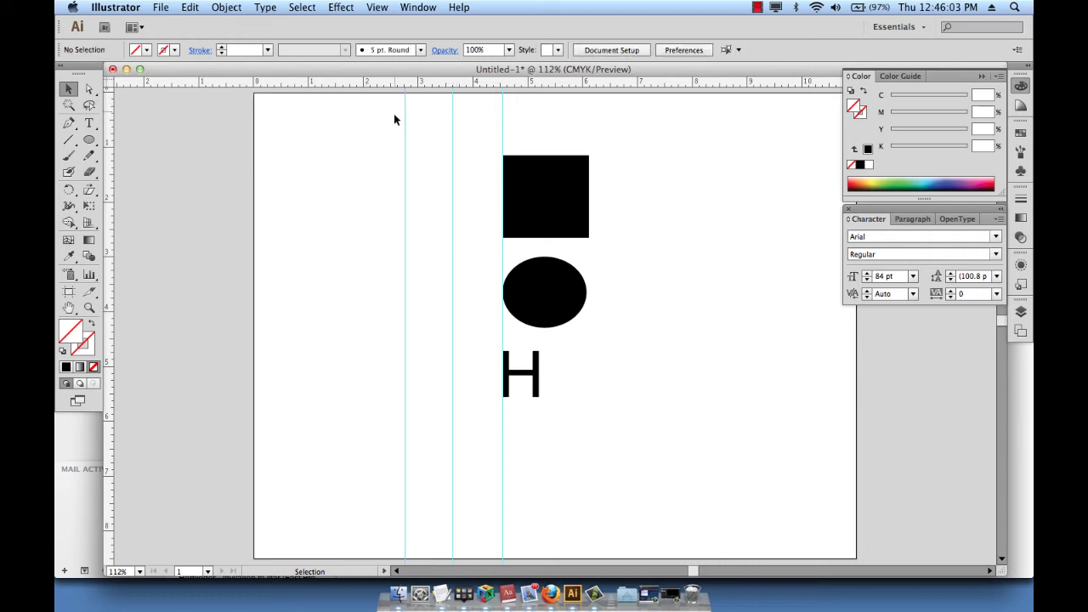
drag(400, 114, 575, 141)
click(375, 127)
key(Delete)
key(Delete)
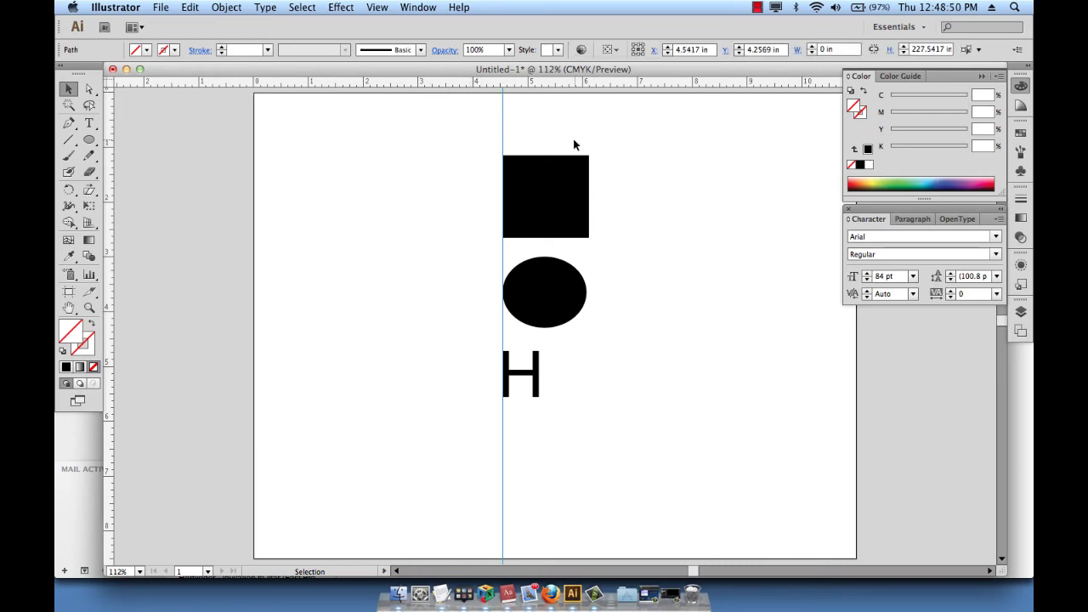
Marquee-select the remaining vertical guide above the rectangle and deselect it again.
click(457, 130)
drag(427, 119, 564, 127)
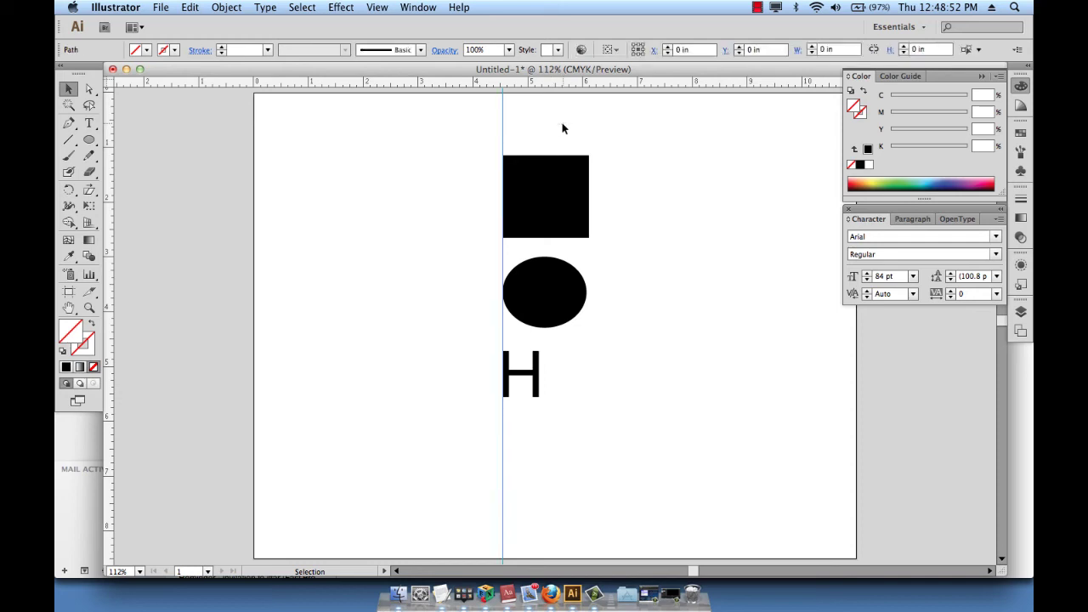
click(456, 120)
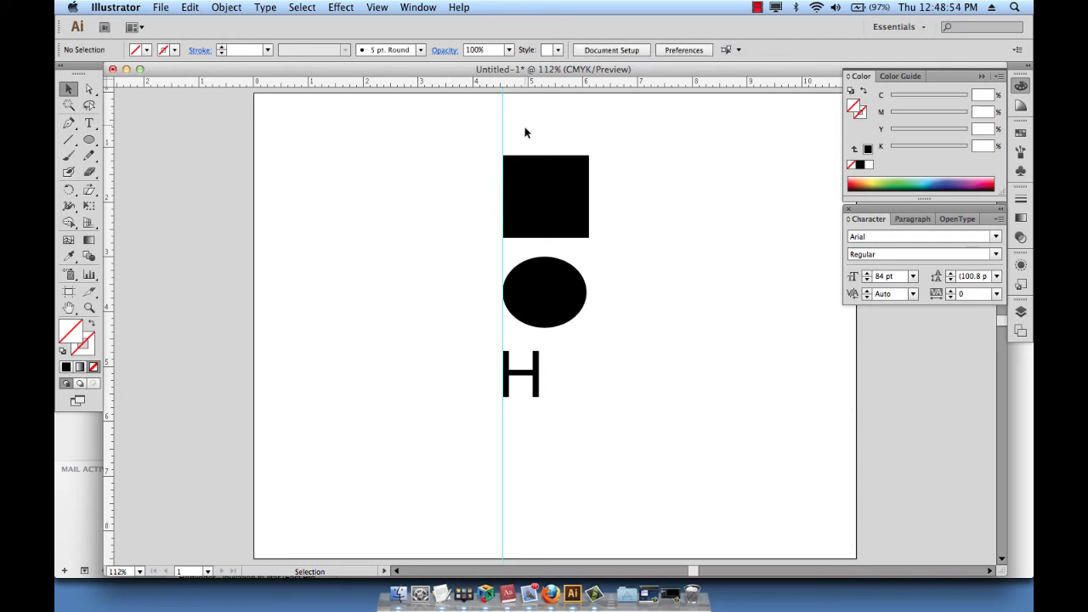
drag(463, 113, 546, 117)
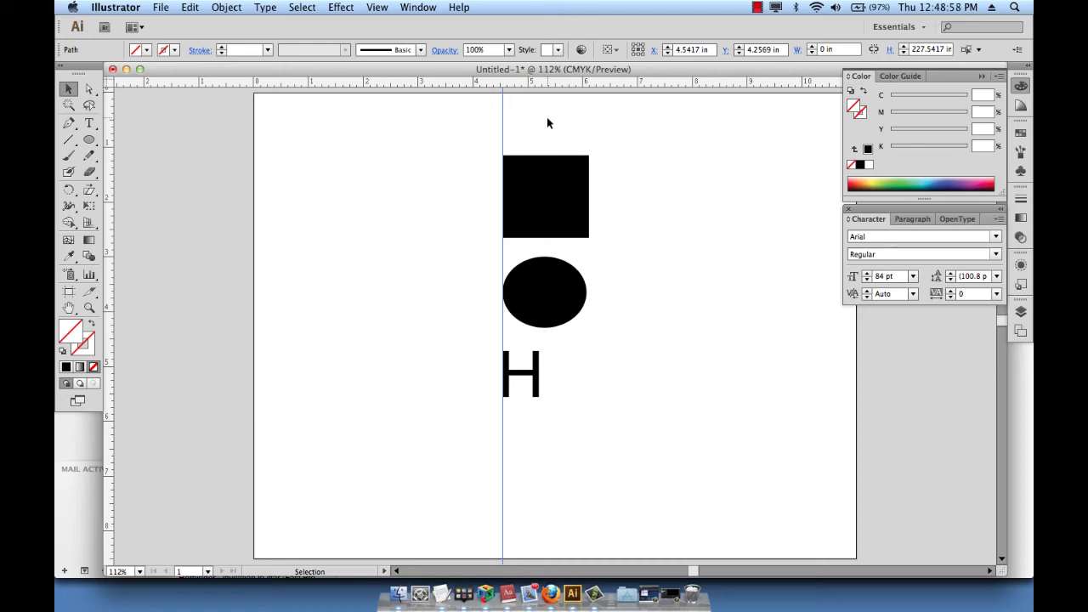
click(460, 123)
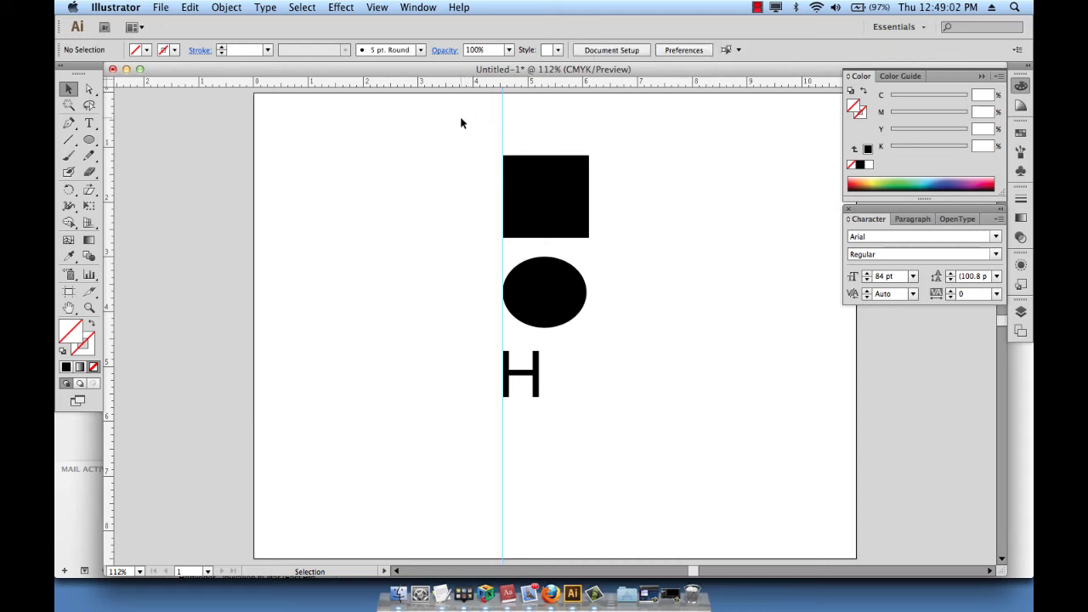
Hide the single remaining guide and show it again.
key(super+semicolon)
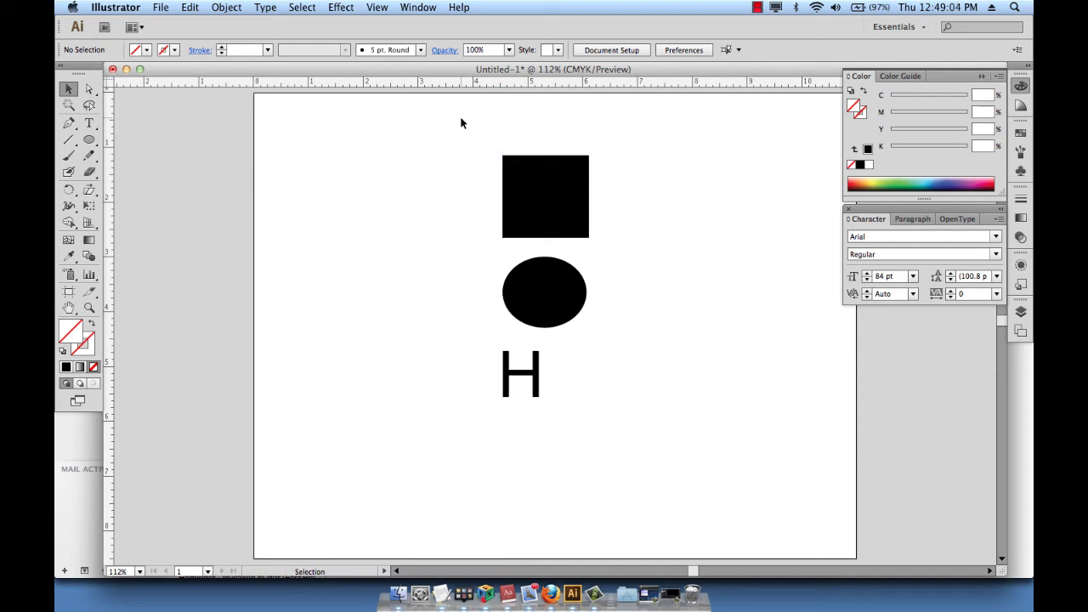
key(a)
key(super+semicolon)
key(v)
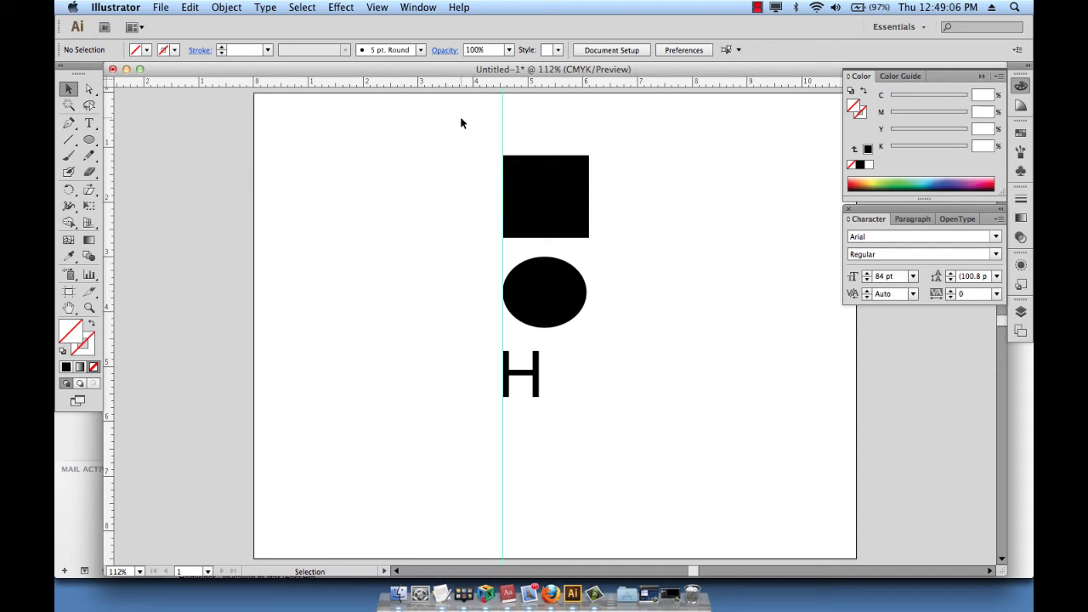
Try to marquee-select the locked vertical guide above the black rectangle.
drag(460, 116, 568, 143)
drag(471, 104, 553, 128)
drag(532, 126, 451, 107)
Turn off Lock Guides, marquee-select the vertical guide above the black rectangle and delete it.
click(379, 7)
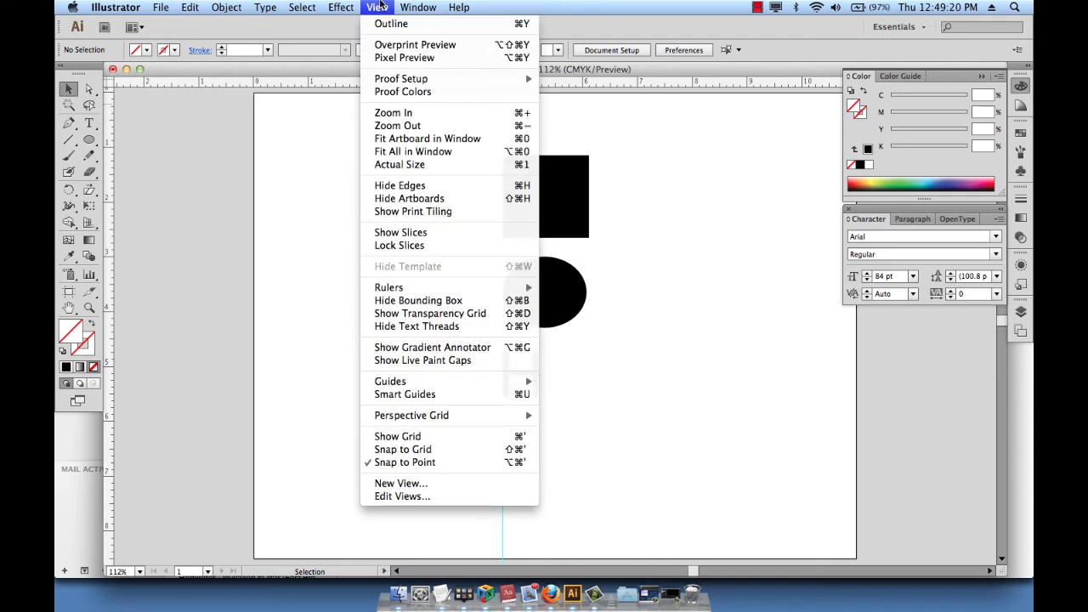
mouse_move(431, 422)
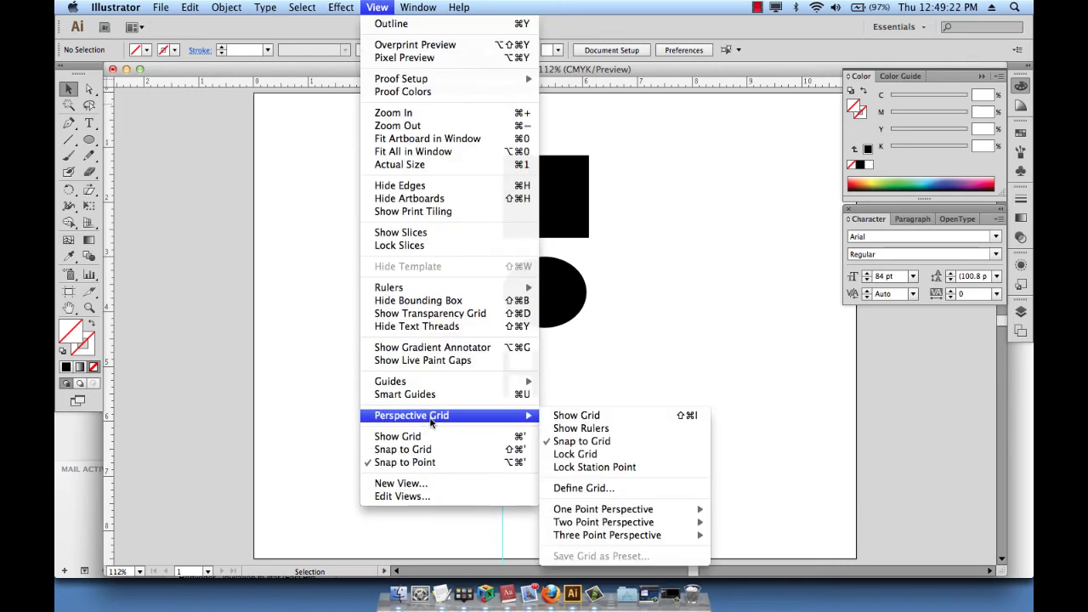
mouse_move(431, 384)
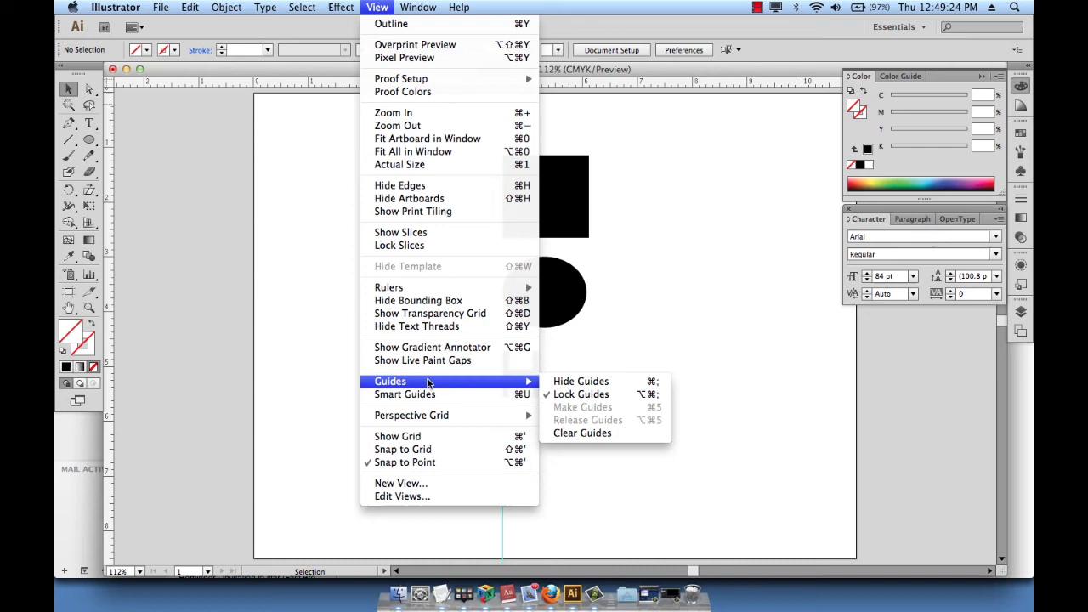
click(570, 395)
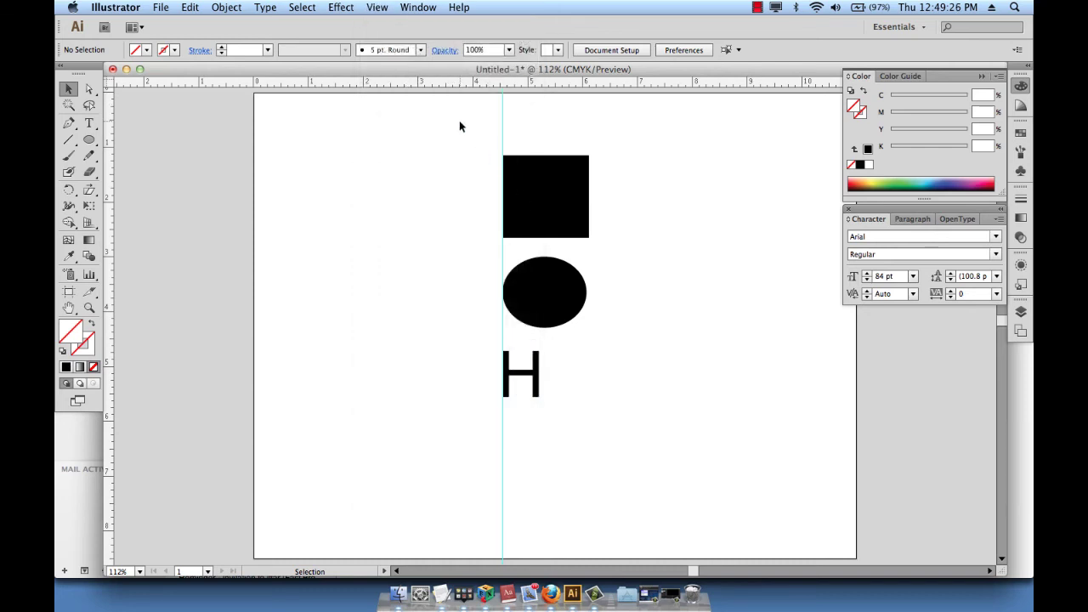
drag(459, 126, 544, 138)
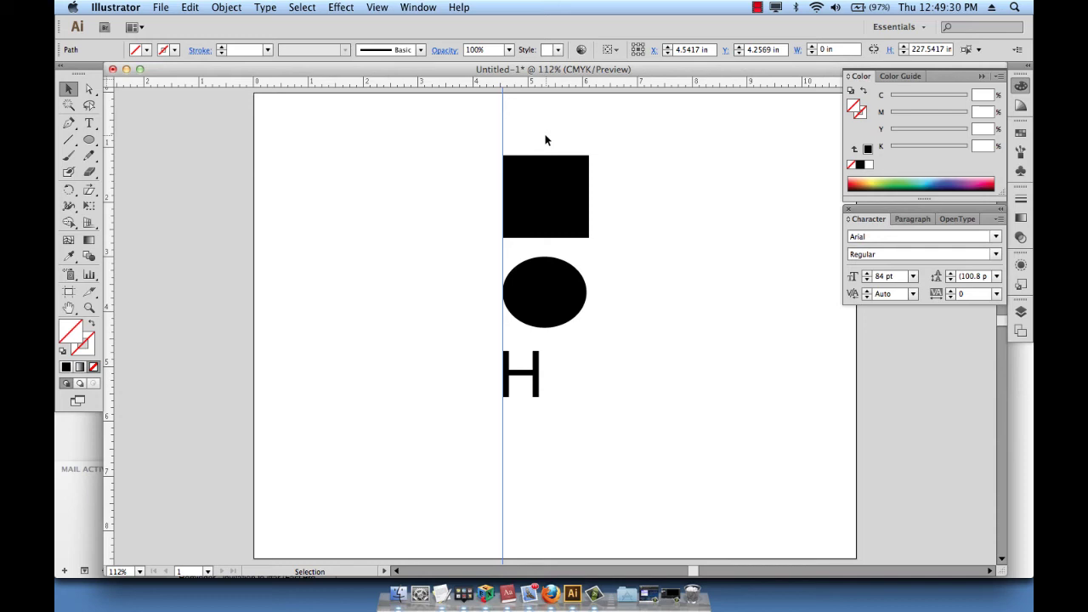
key(Delete)
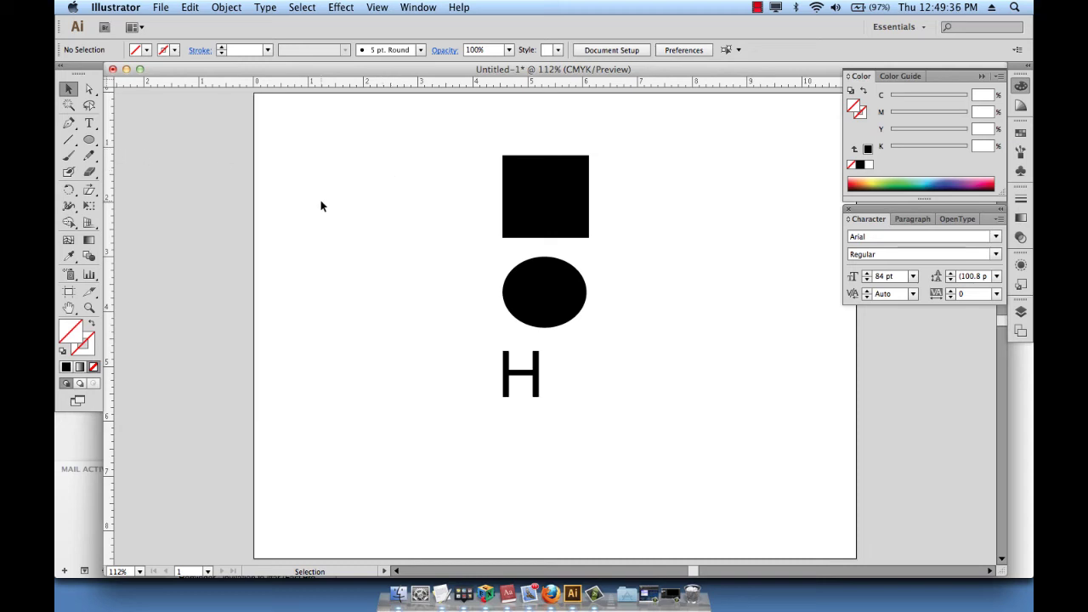
Add one vertical and two horizontal guides, and align them with the black rectangle's left, top and bottom edges.
drag(110, 129, 311, 141)
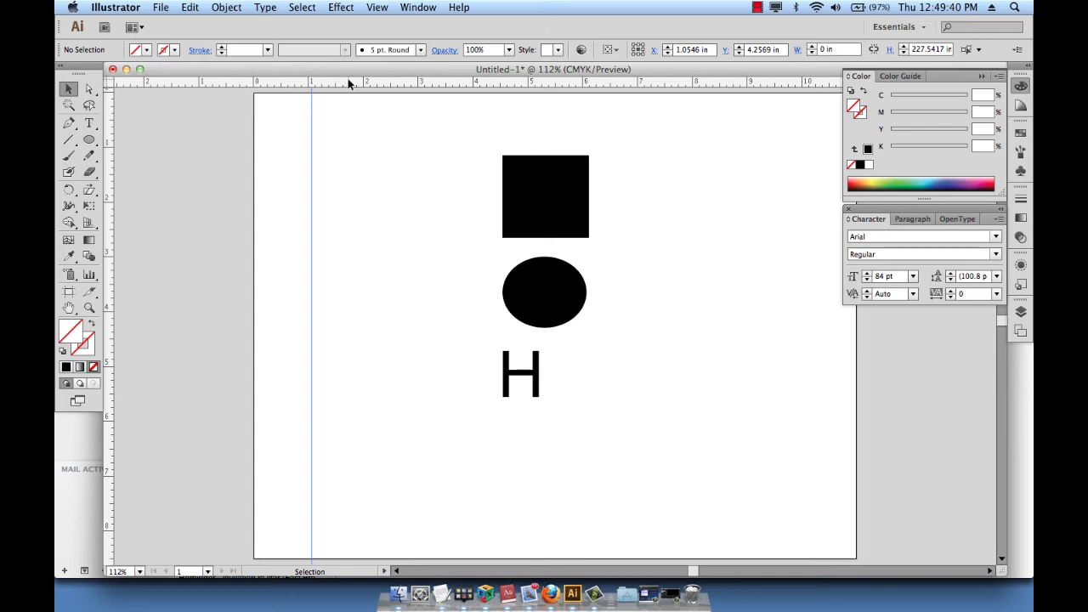
drag(347, 78, 348, 226)
drag(344, 85, 351, 154)
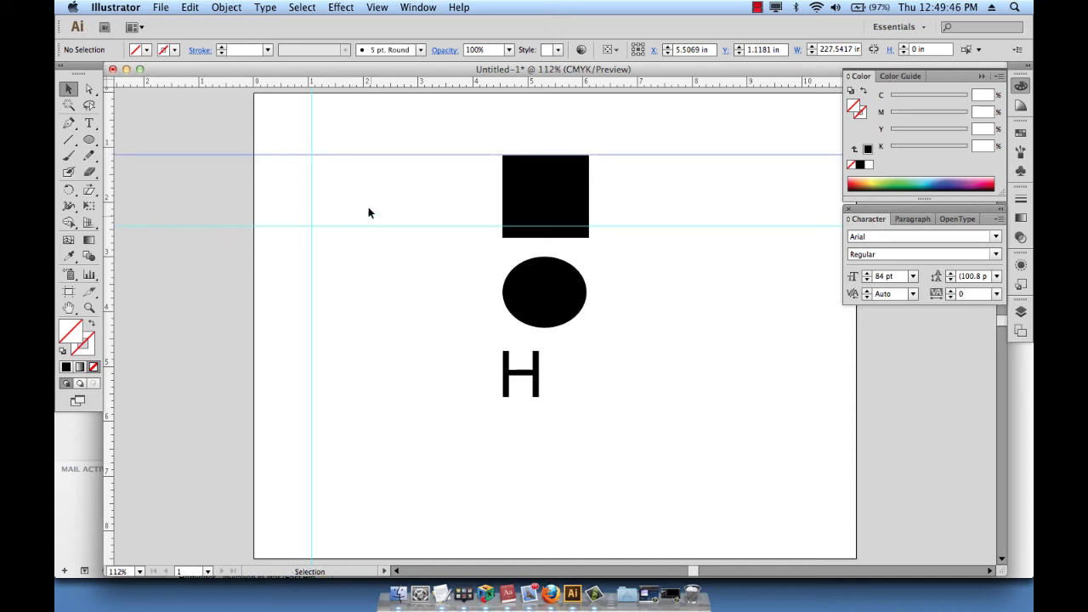
drag(367, 213, 387, 237)
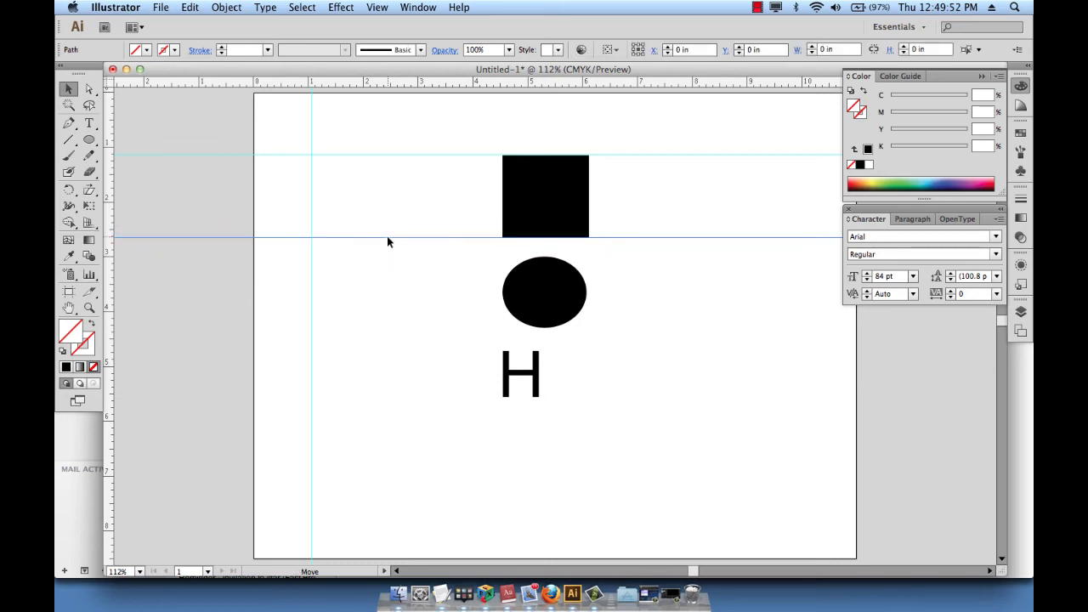
drag(312, 202, 502, 200)
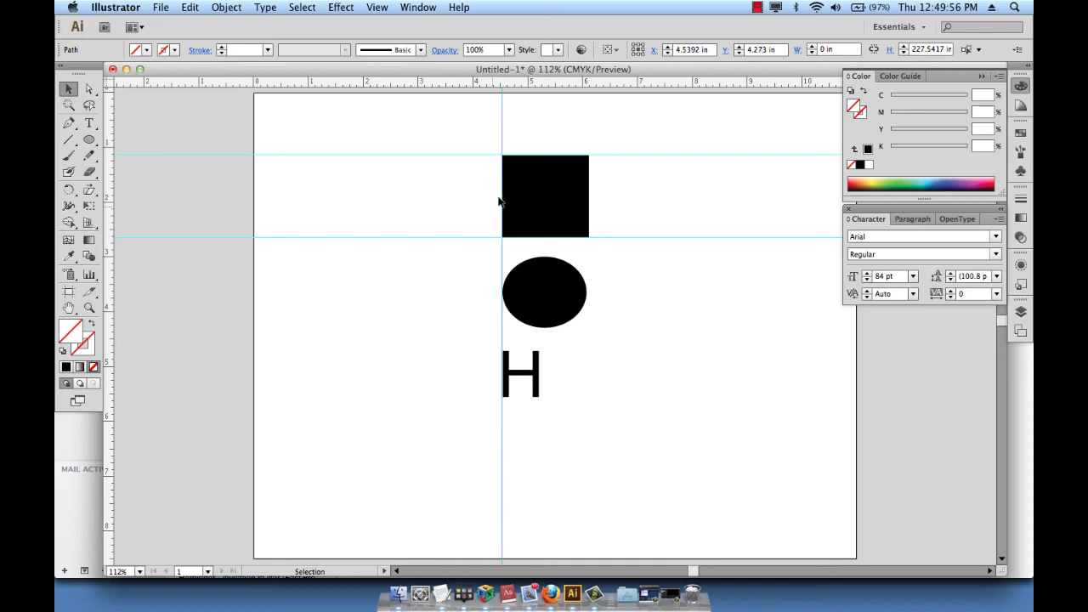
Draw a circle about 3.01 in across in the empty area beside the letter H and convert it to a guide.
scroll(407, 336, right, 5)
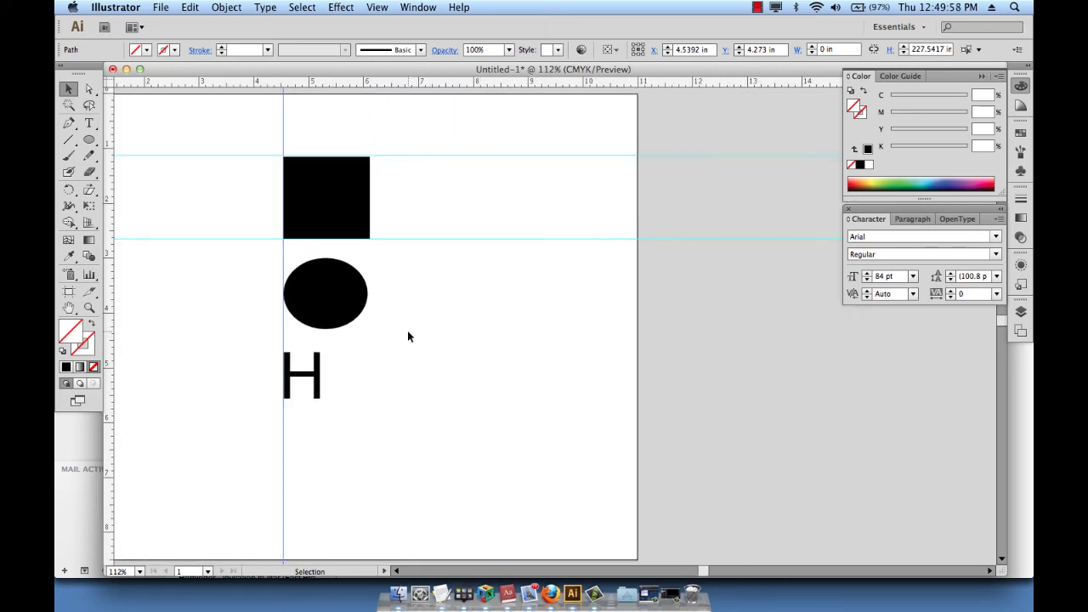
scroll(407, 337, left, 5)
scroll(407, 336, right, 3)
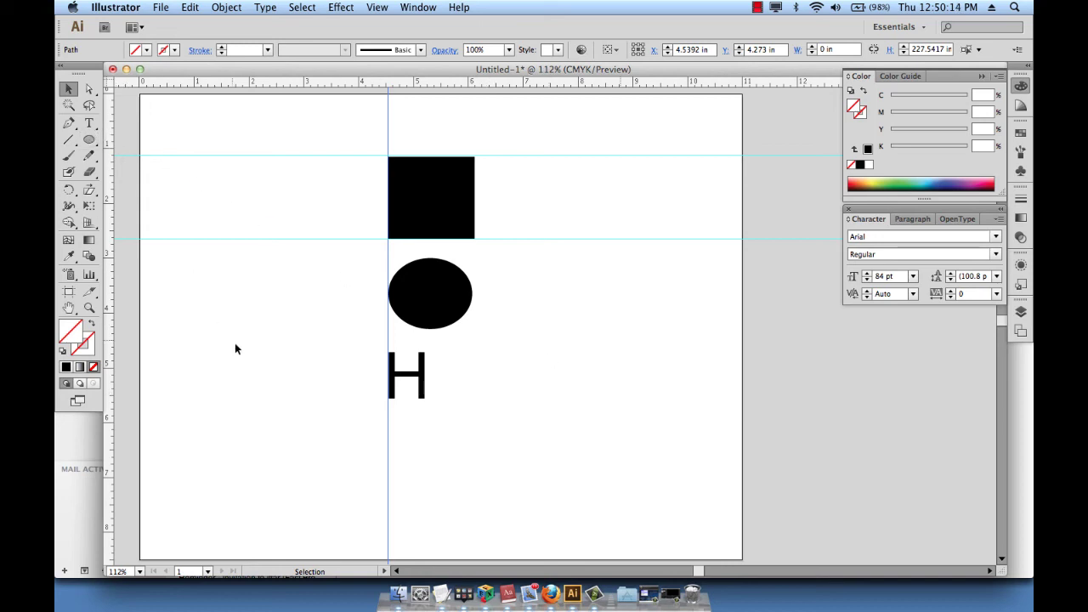
click(93, 141)
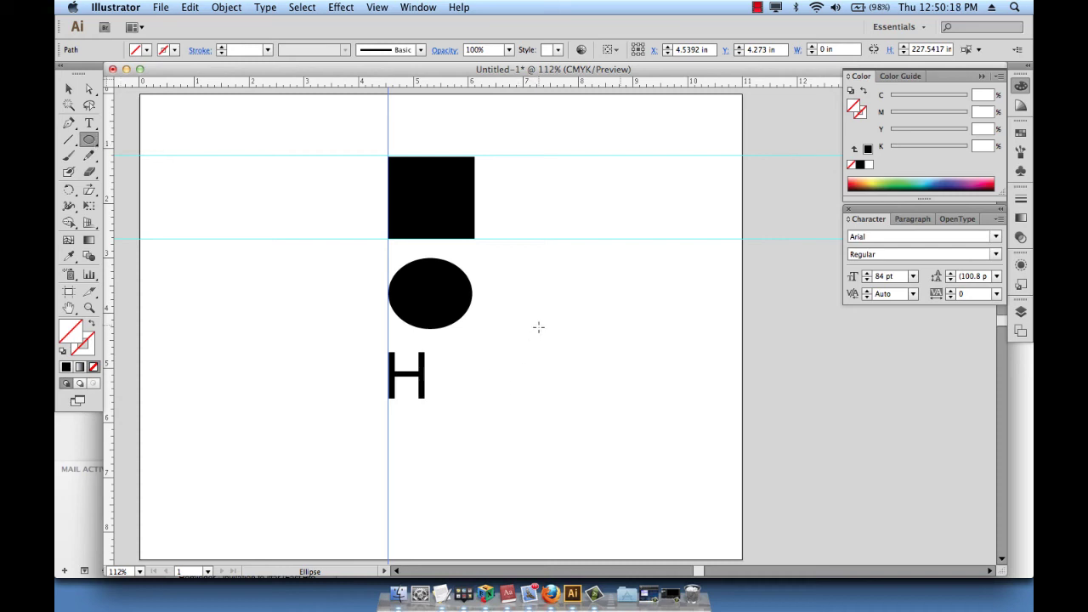
drag(539, 324, 702, 484)
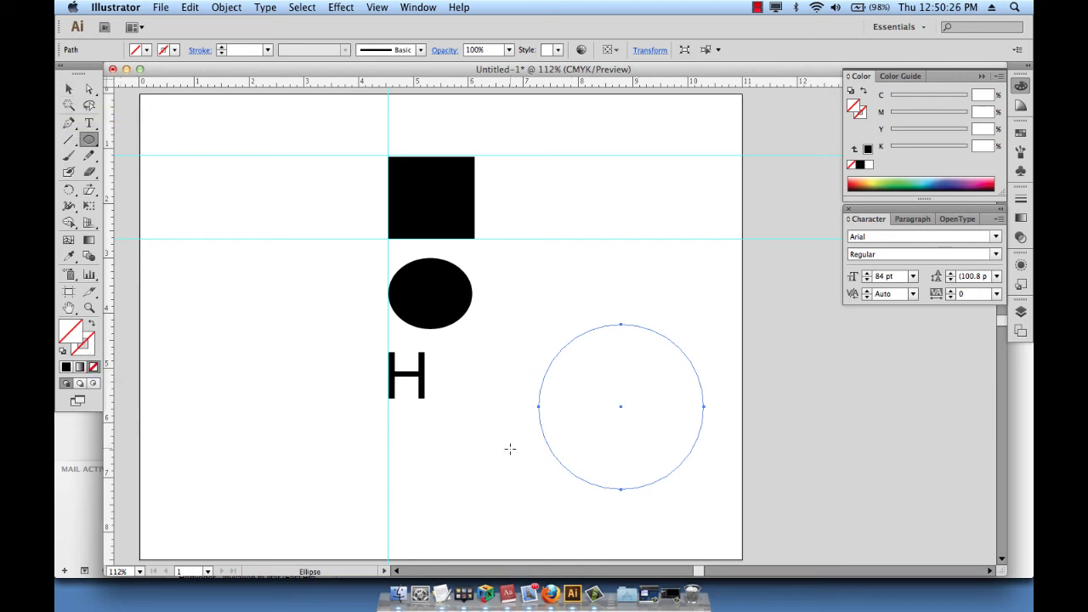
key(super)
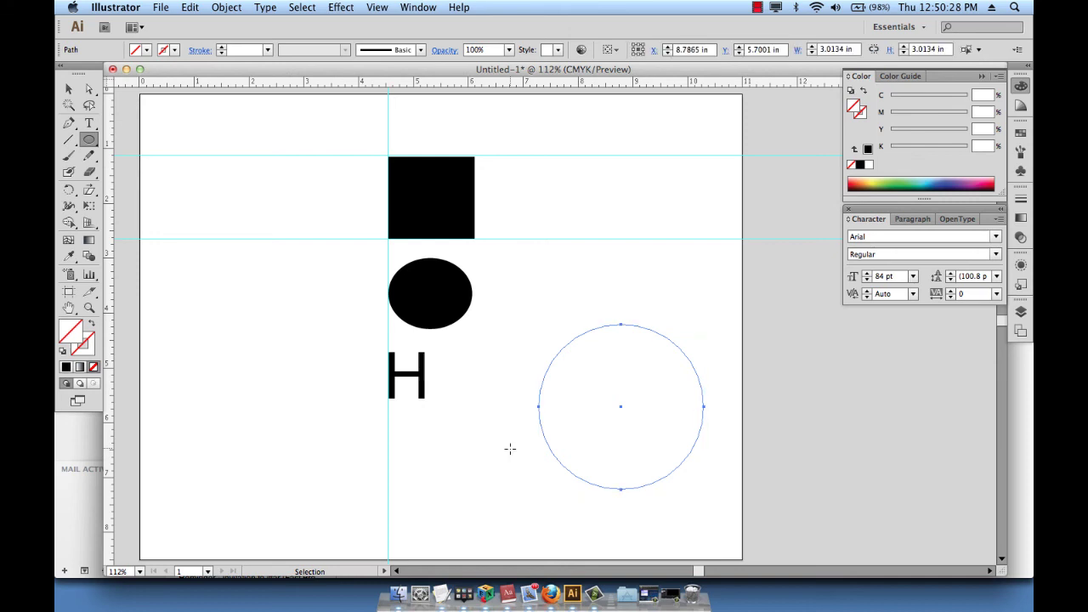
key(super+5)
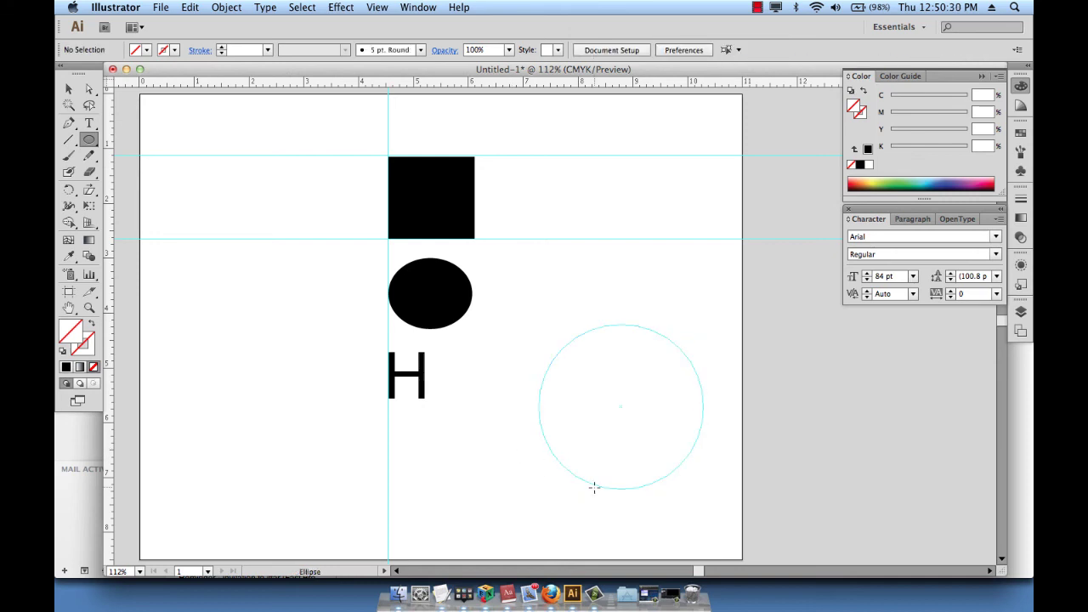
Select the circular guide, release it back to a regular path and delete it.
key(super)
drag(572, 358, 594, 383)
key(super+alt+5)
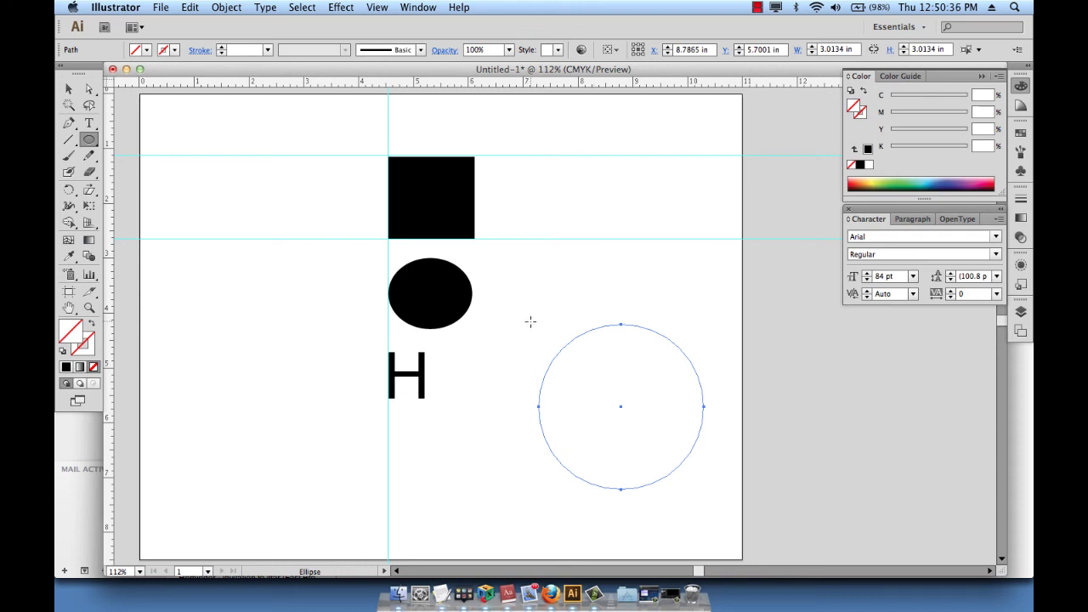
key(Delete)
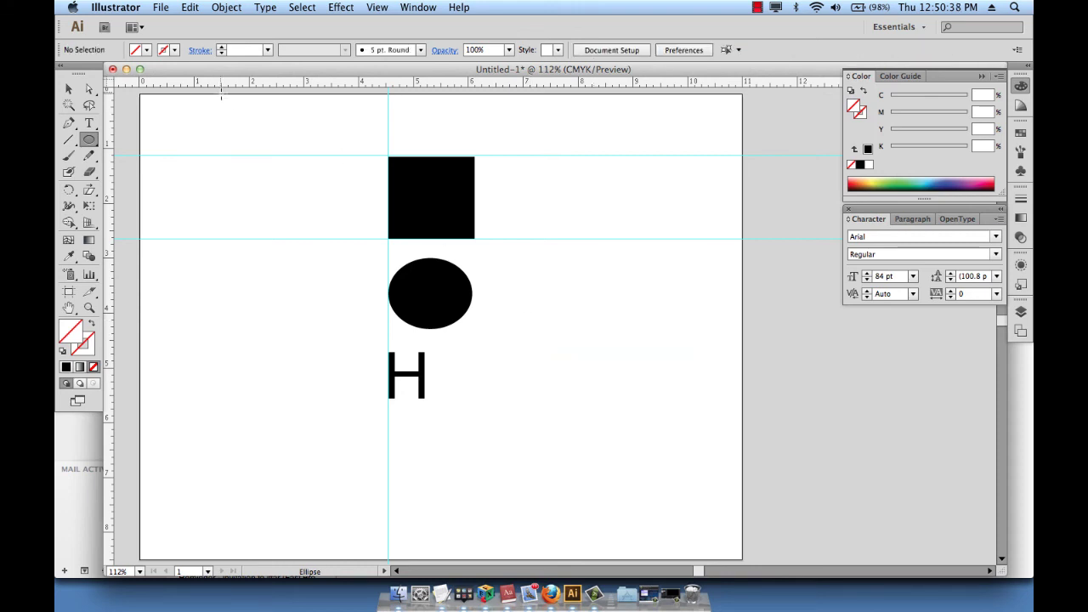
Draw a rectangle about 3.35 by 1.72 in beside the letter H and convert it to a guide.
drag(92, 143, 183, 141)
drag(498, 337, 676, 425)
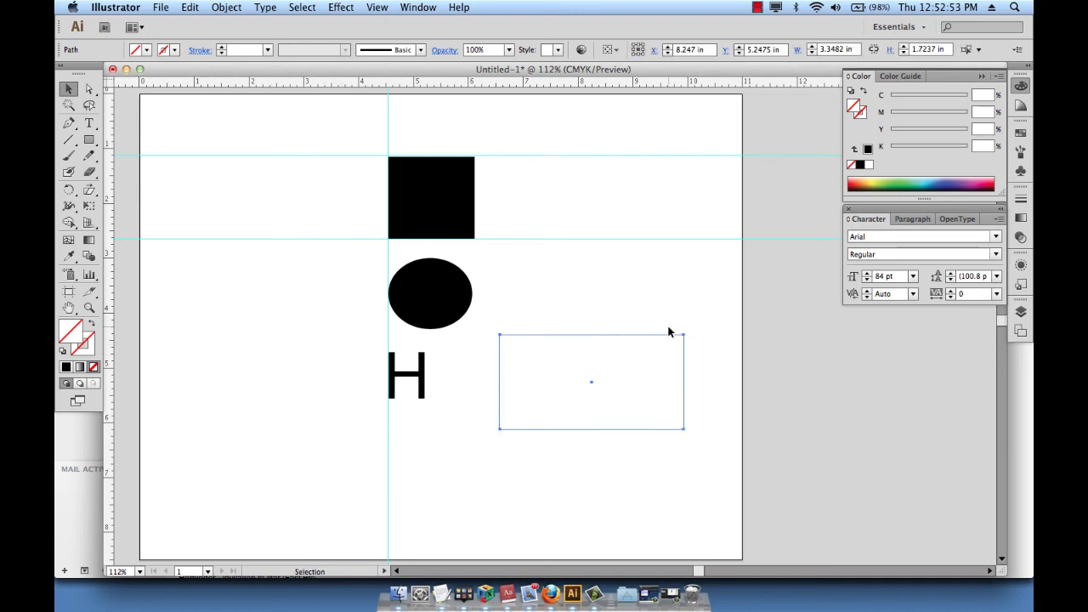
key(super+5)
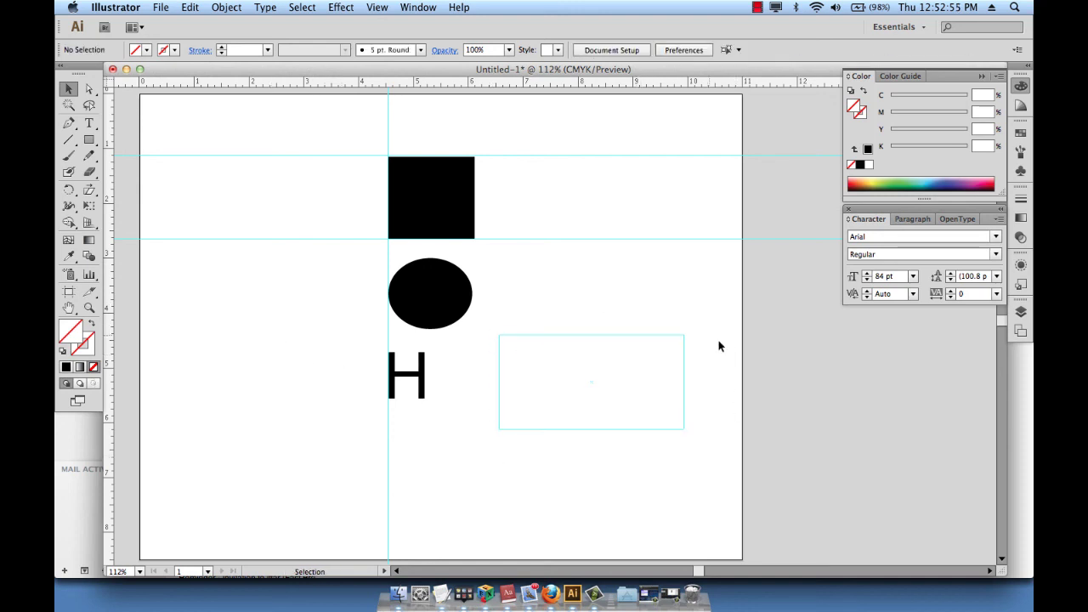
Marquee-select the whole rectangular guide beside the letter H and deselect it again.
drag(496, 324, 568, 382)
click(501, 311)
drag(482, 319, 720, 456)
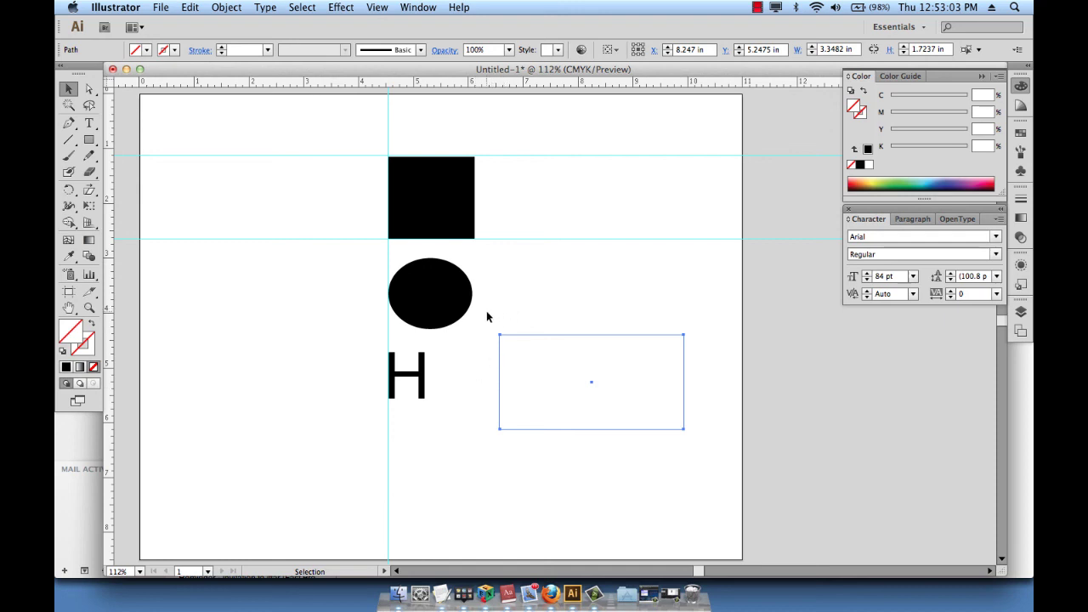
click(244, 290)
Reshape the rectangular guide with Direct Selection: raise its top edge, move its right edge inward and pull its lower-right corner outward.
click(88, 88)
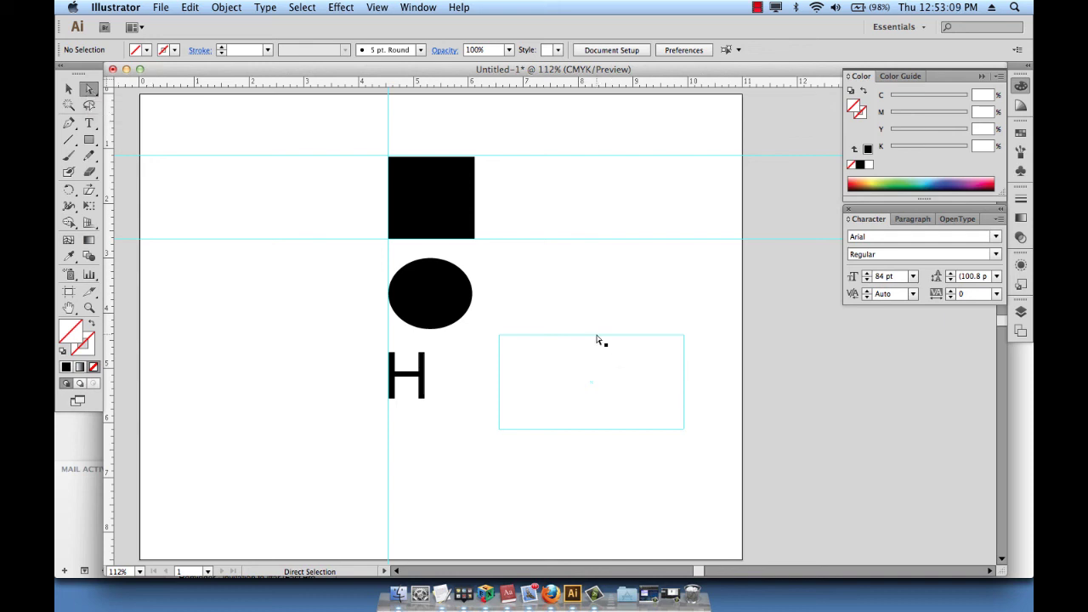
click(597, 339)
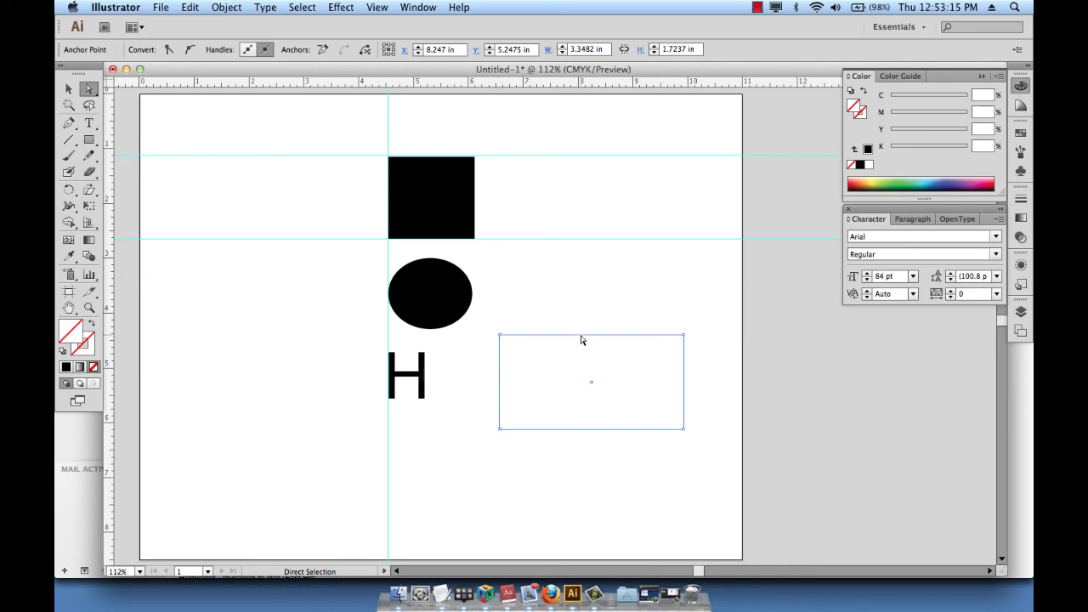
drag(582, 339, 578, 281)
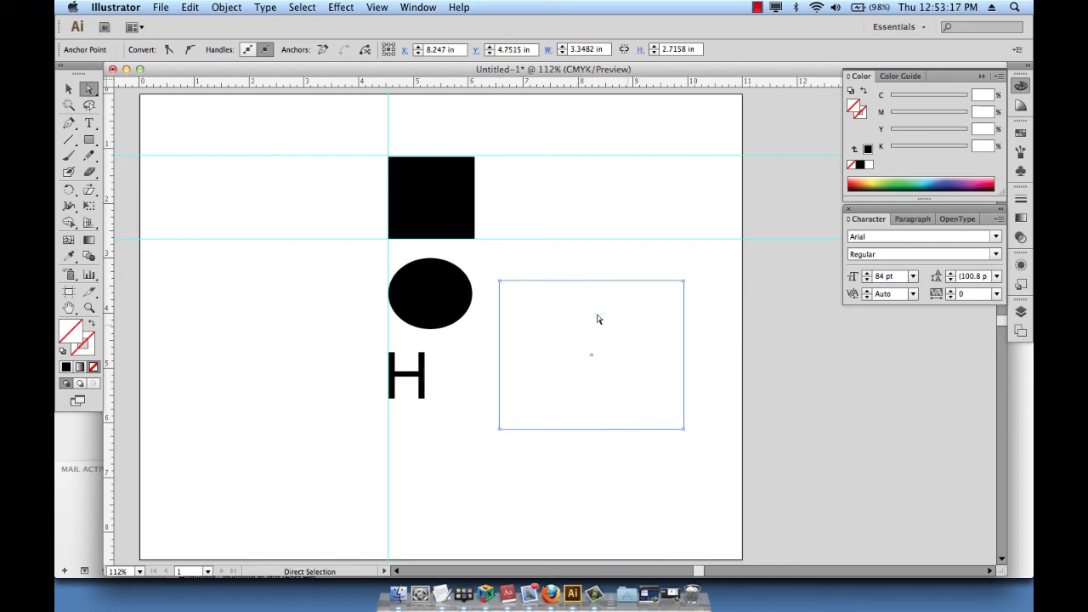
drag(682, 352, 617, 352)
click(690, 339)
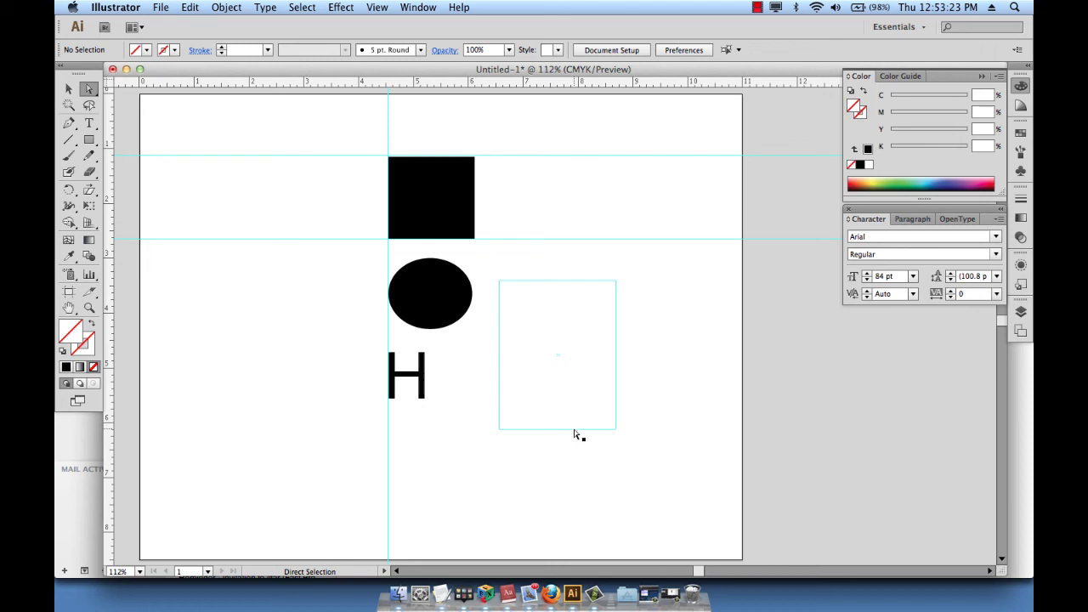
drag(615, 430, 707, 484)
click(729, 372)
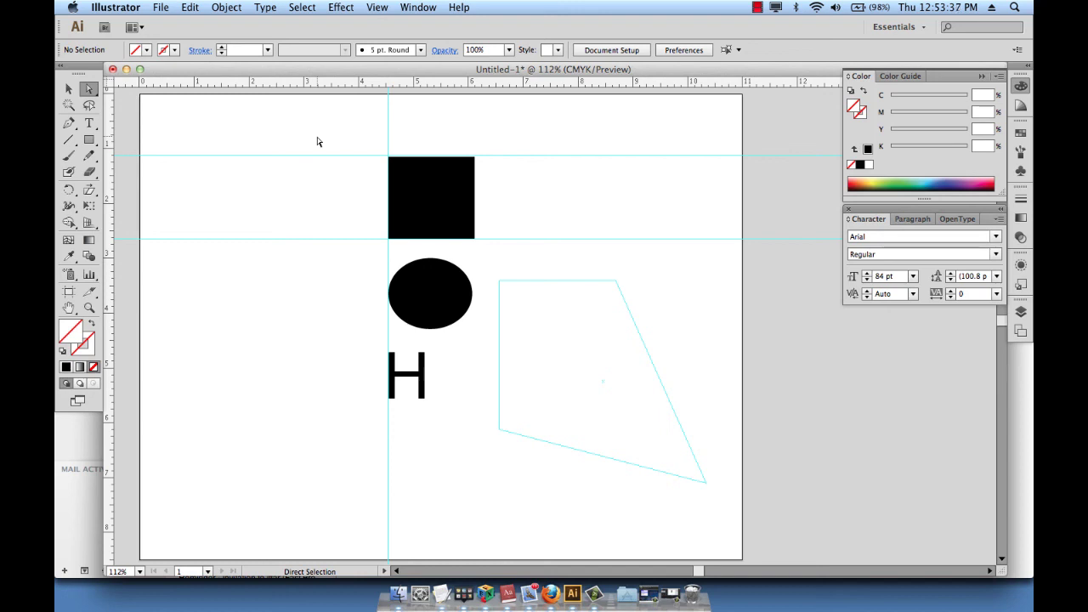
Hide all guides and show them again, and drag a selection marquee over the reshaped guide.
key(super+semicolon)
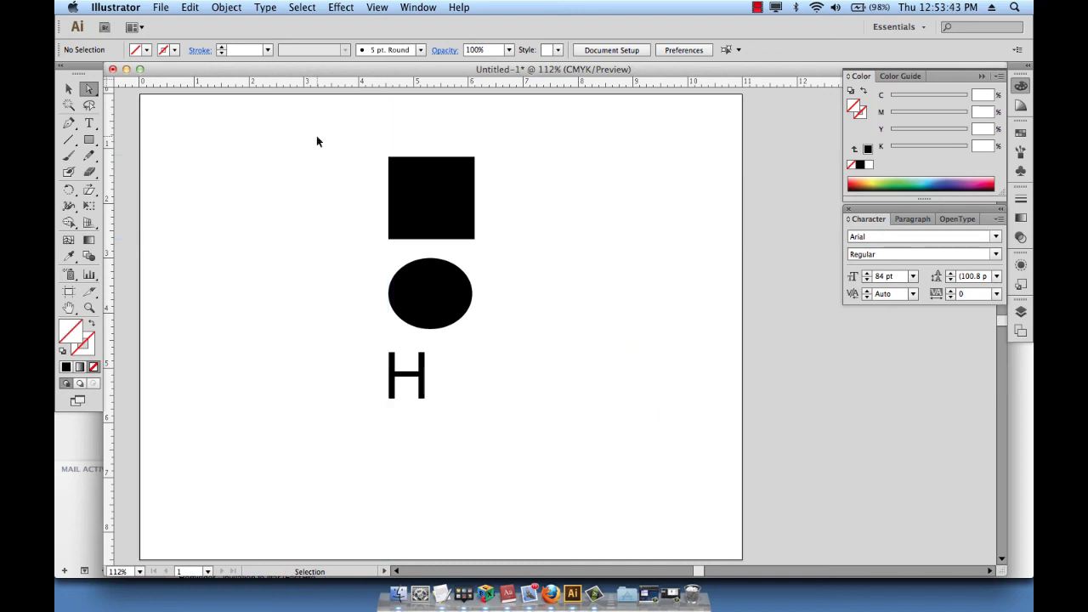
key(super+semicolon)
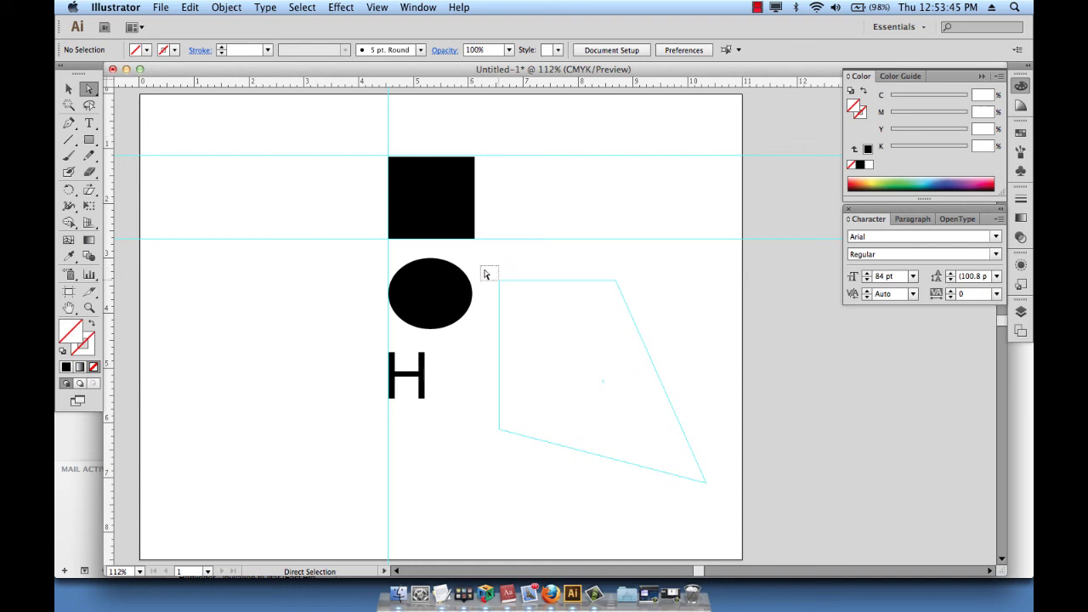
drag(485, 264, 709, 520)
Review the available guide commands and their shortcuts without applying any of them.
click(377, 6)
mouse_move(425, 381)
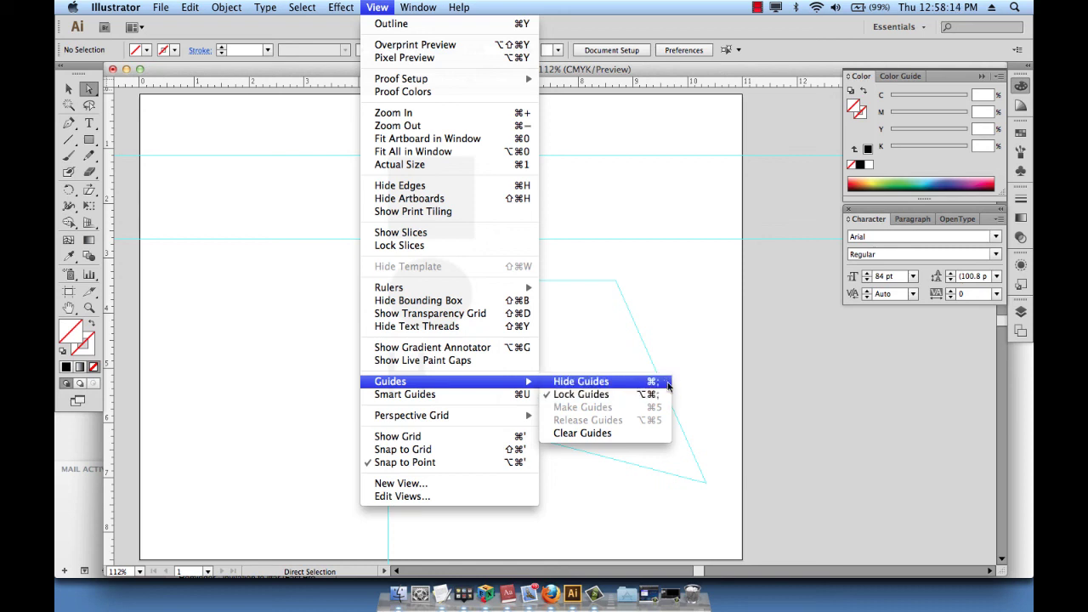
click(685, 349)
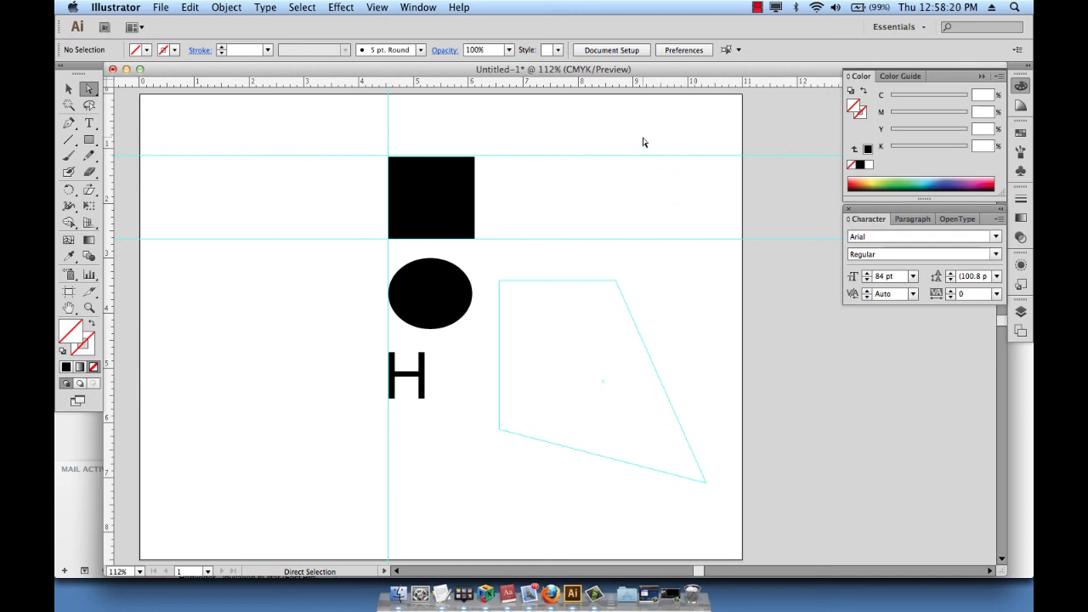
Marquee-select the reshaped guide and the horizontal guides with Direct Selection, and deselect them again.
drag(641, 139, 549, 385)
key(v)
key(a)
drag(498, 258, 646, 382)
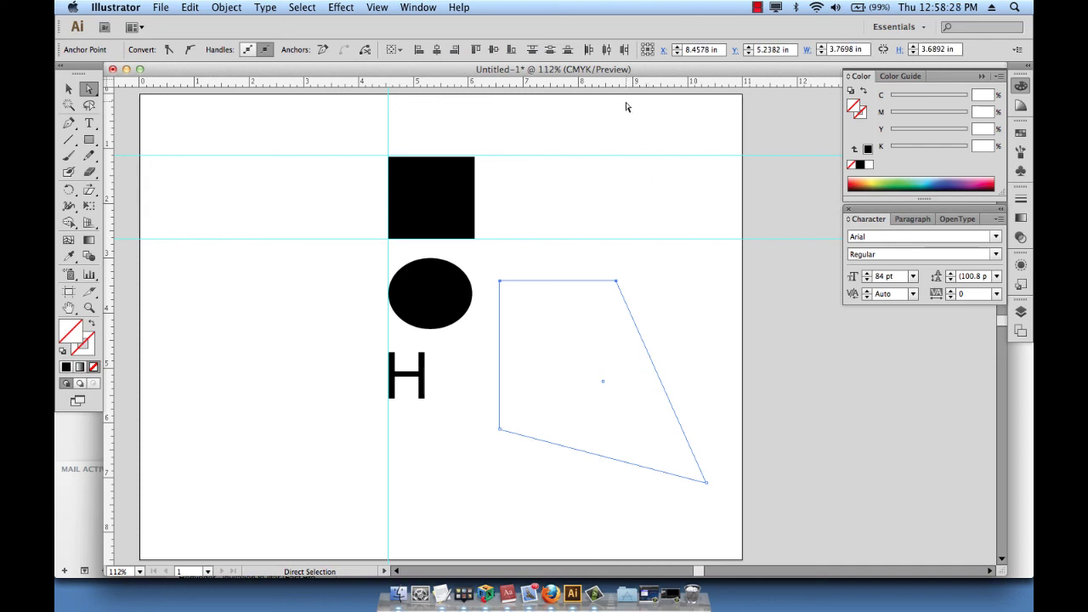
drag(626, 133, 706, 301)
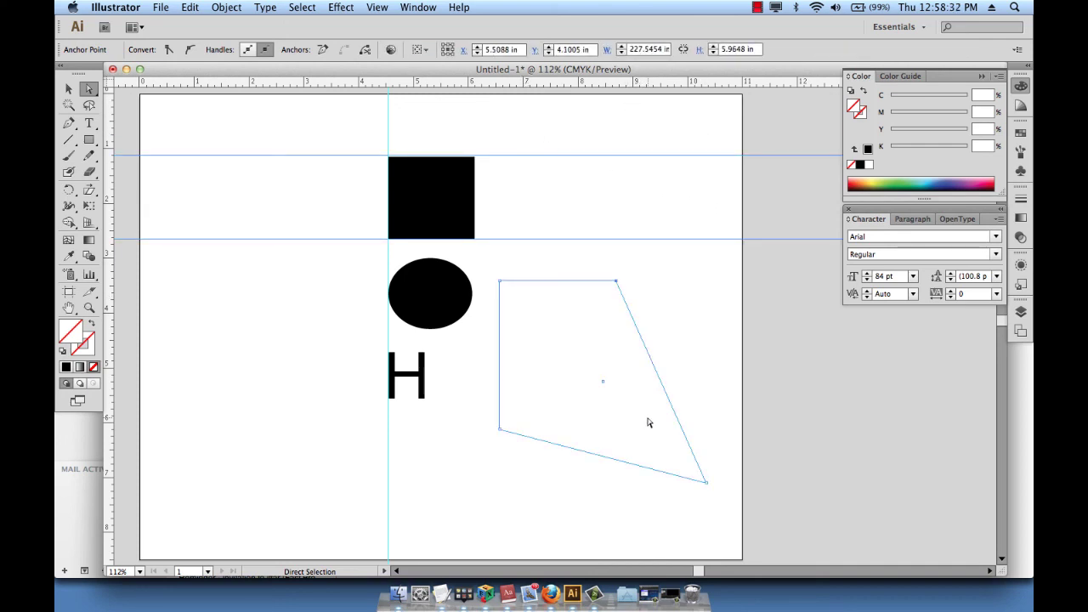
click(631, 138)
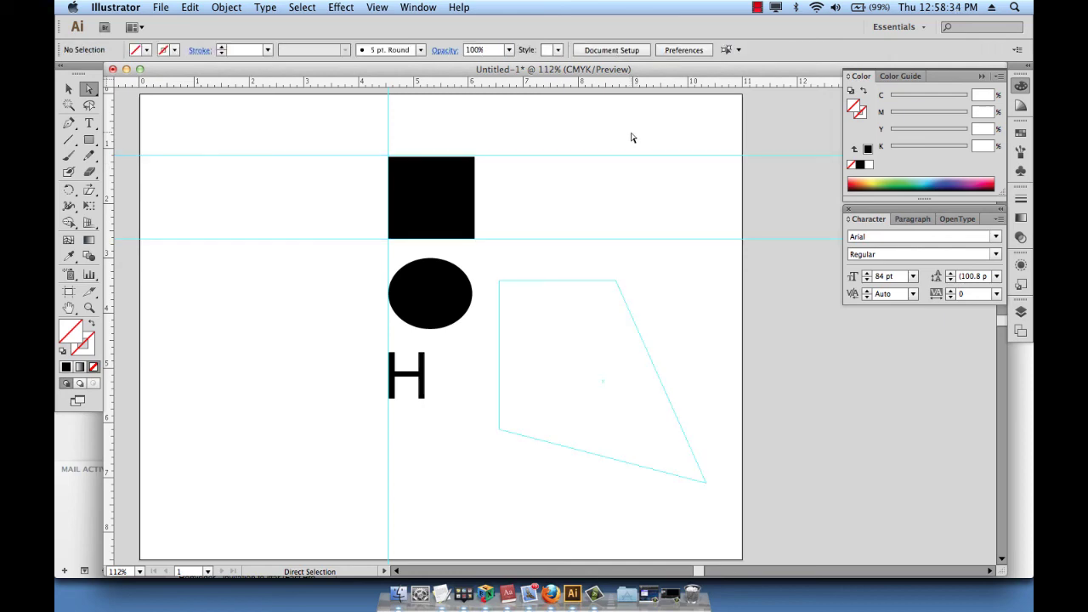